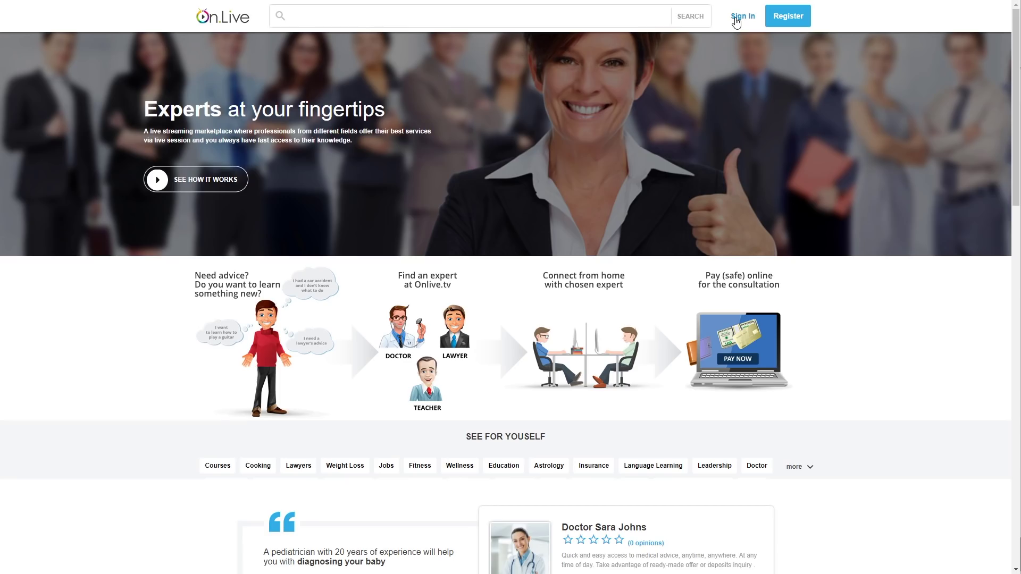
# Step: Bring up the sign-in form on the OnLive.tv homepage
pyautogui.click(736, 23)
# Step: Sign in with the suggested account e-mail and password, keeping Remember me ticked
pyautogui.click(446, 83)
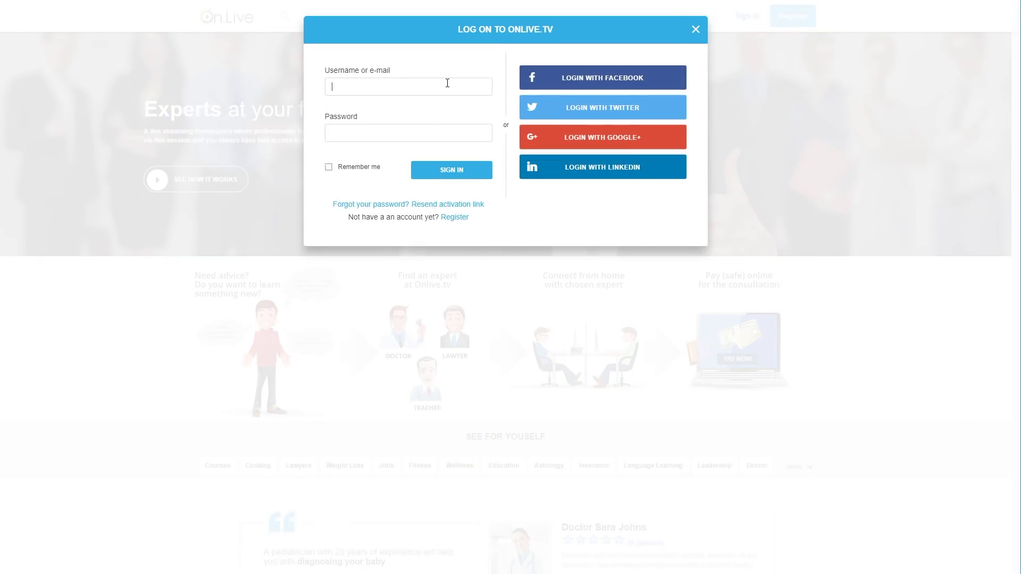
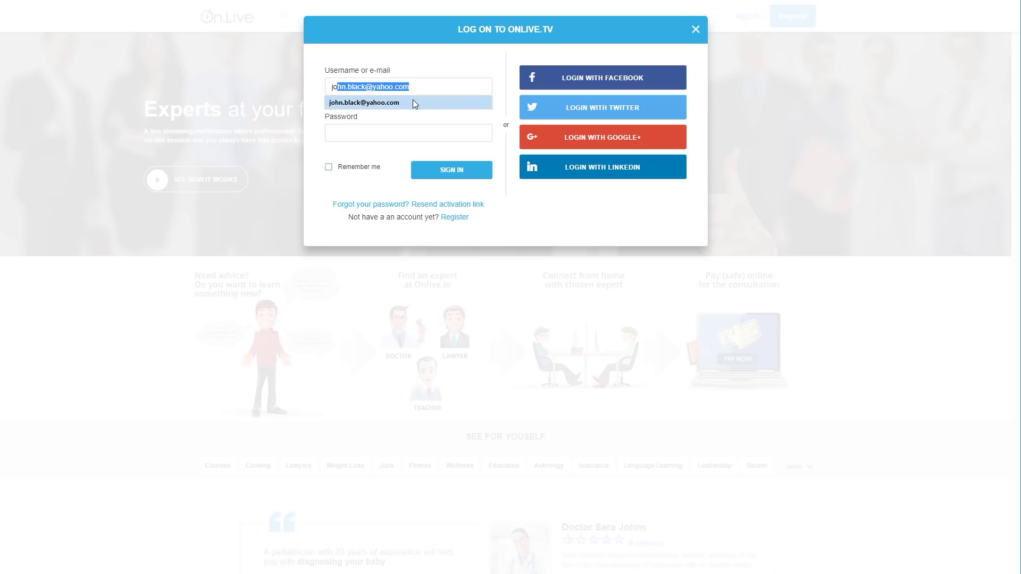
pyautogui.click(415, 103)
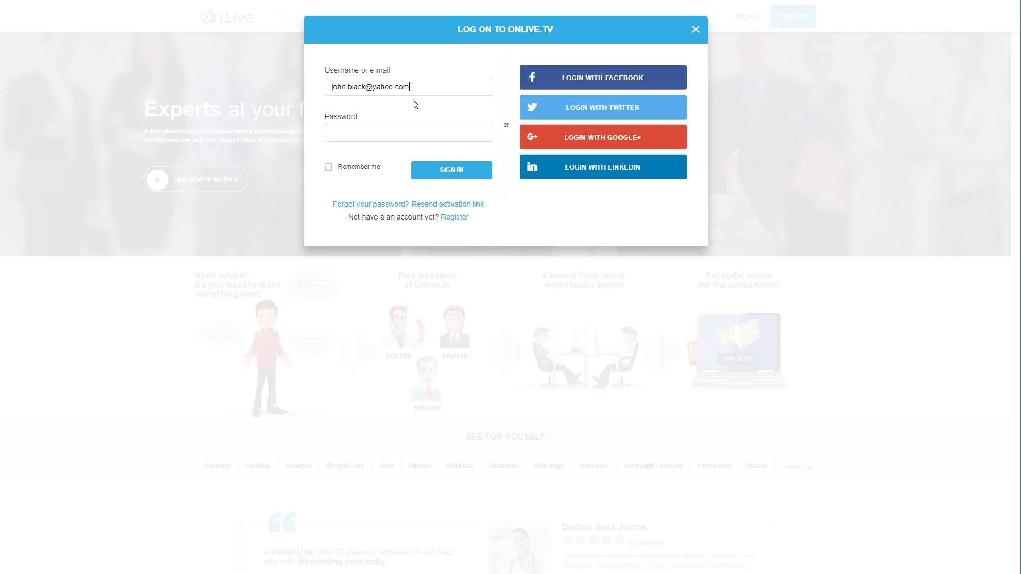
pyautogui.click(359, 170)
pyautogui.click(461, 175)
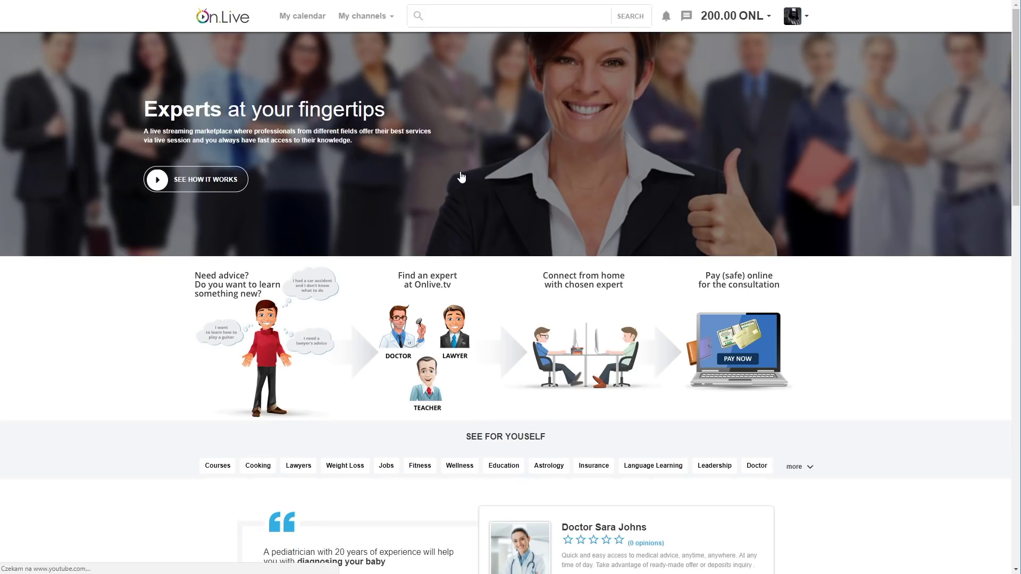
# Step: Check the account and wallet dropdowns showing the 200.00 ONL balance, then close them
pyautogui.click(802, 21)
pyautogui.click(742, 22)
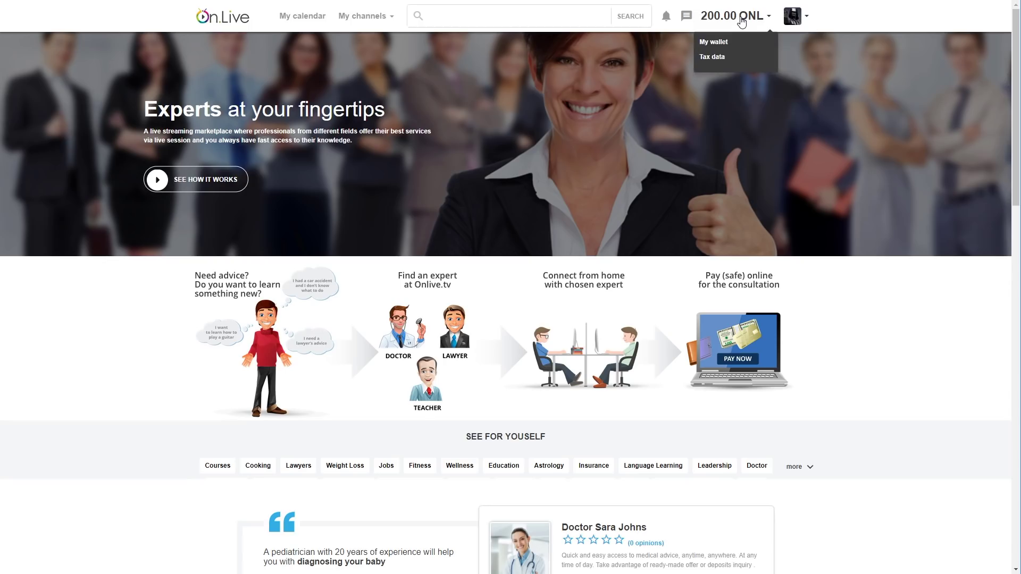
pyautogui.click(842, 294)
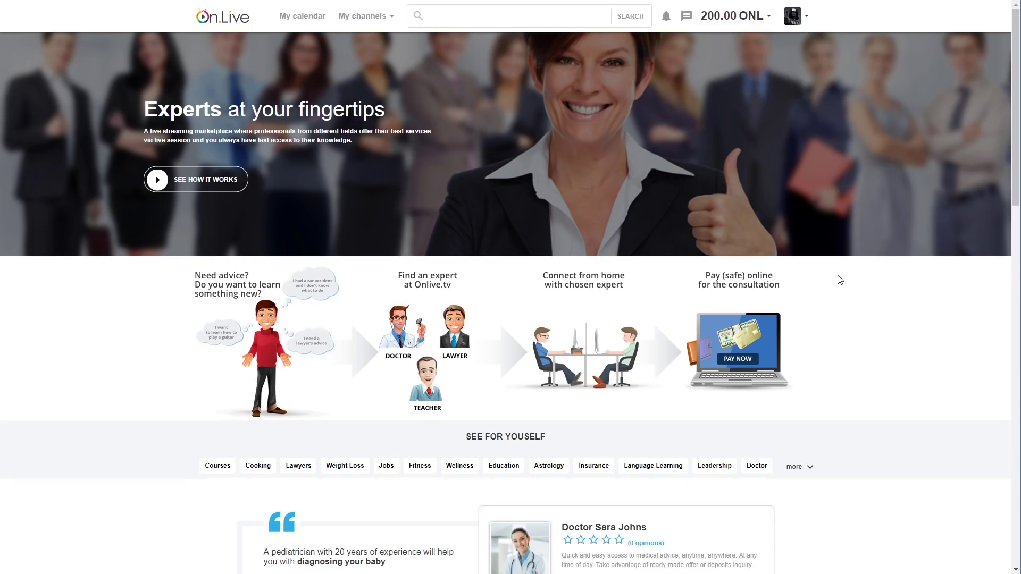
pyautogui.scroll(-2, 837, 280)
pyautogui.scroll(-1, 840, 278)
pyautogui.scroll(-1, 840, 276)
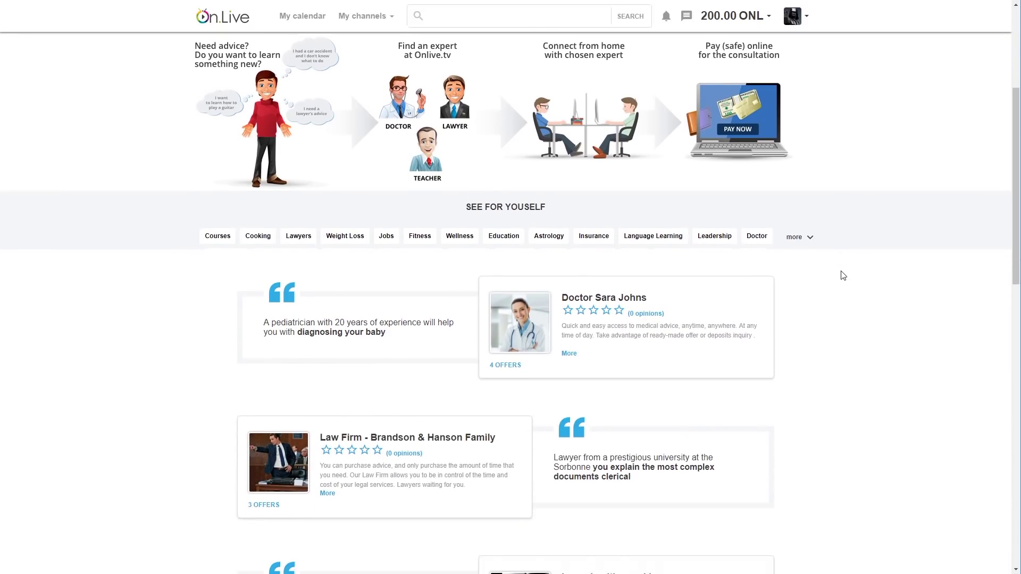
pyautogui.scroll(-1, 842, 275)
pyautogui.scroll(-2, 841, 276)
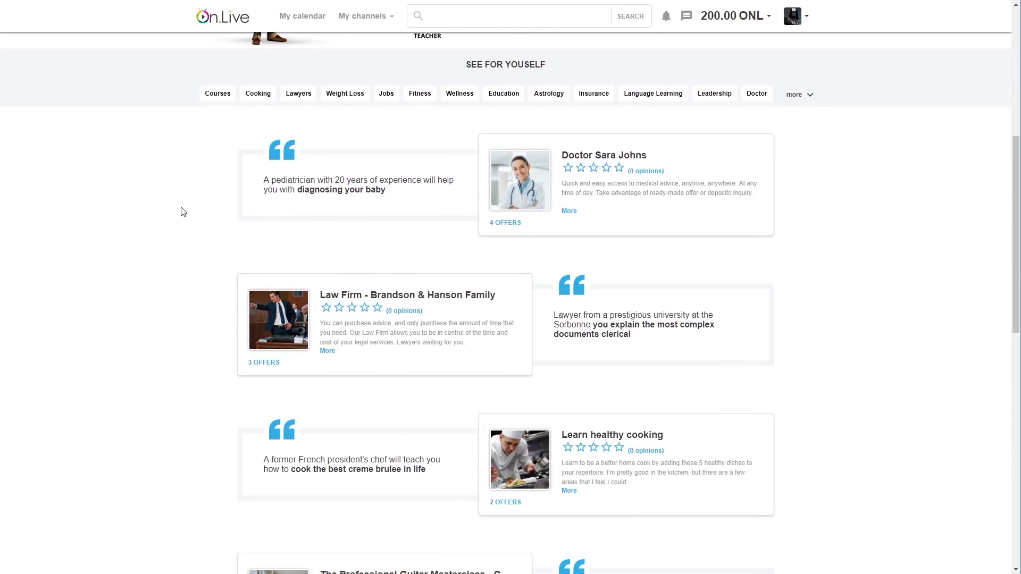
pyautogui.click(253, 101)
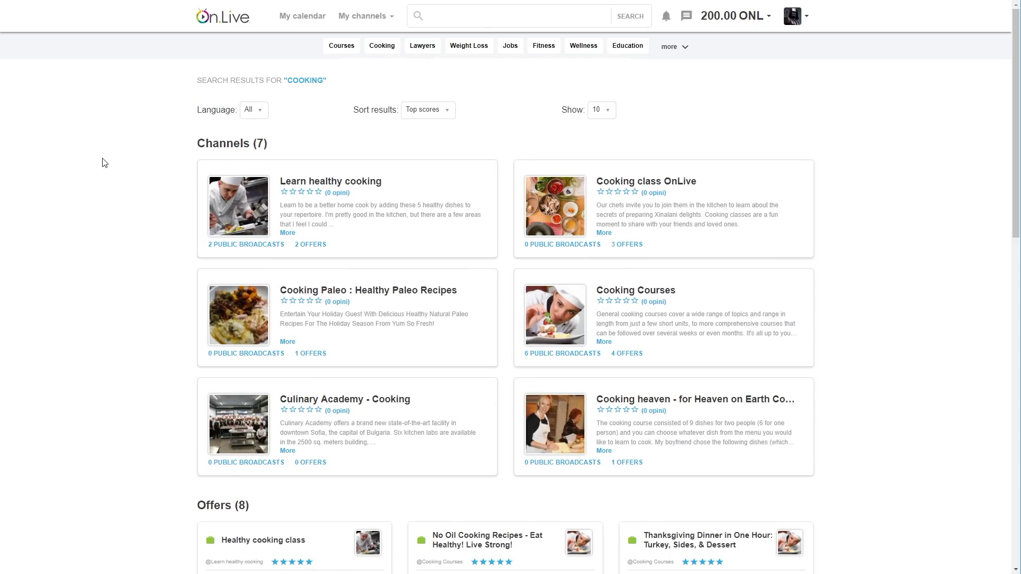
pyautogui.scroll(-2, 108, 164)
pyautogui.scroll(-2, 118, 164)
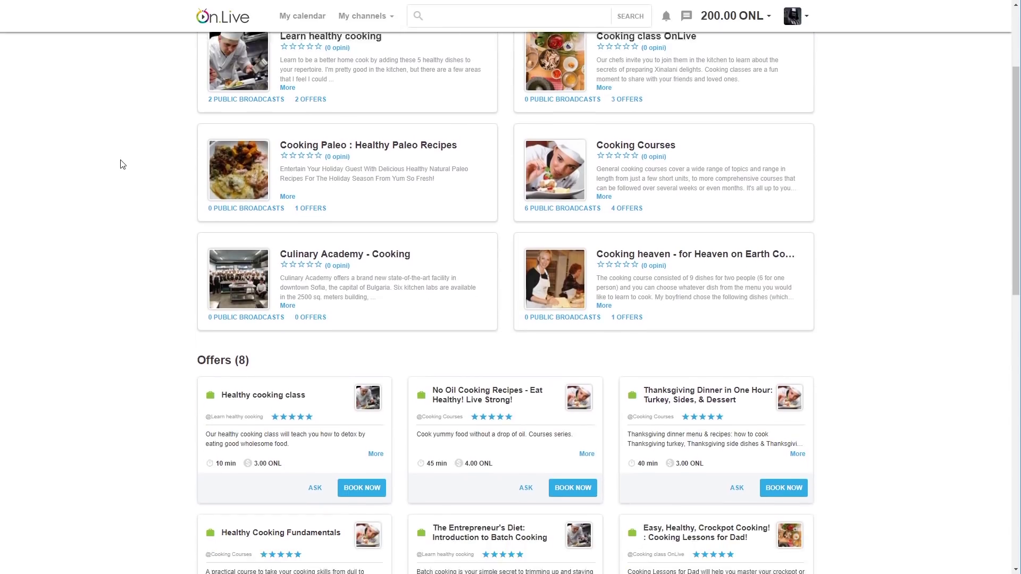
pyautogui.scroll(-1, 126, 164)
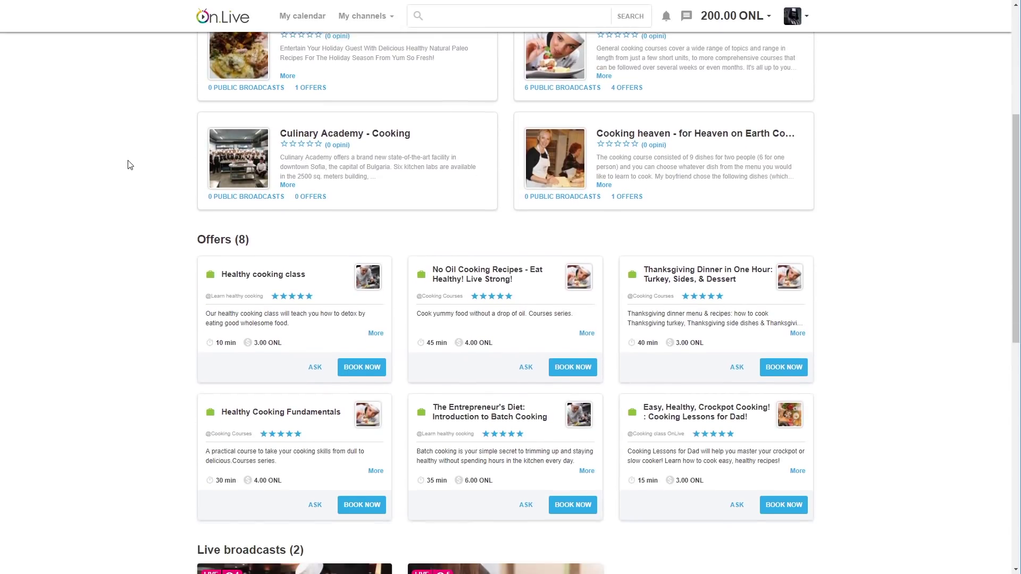
pyautogui.scroll(-1, 128, 164)
pyautogui.scroll(-1, 131, 163)
pyautogui.scroll(-1, 132, 164)
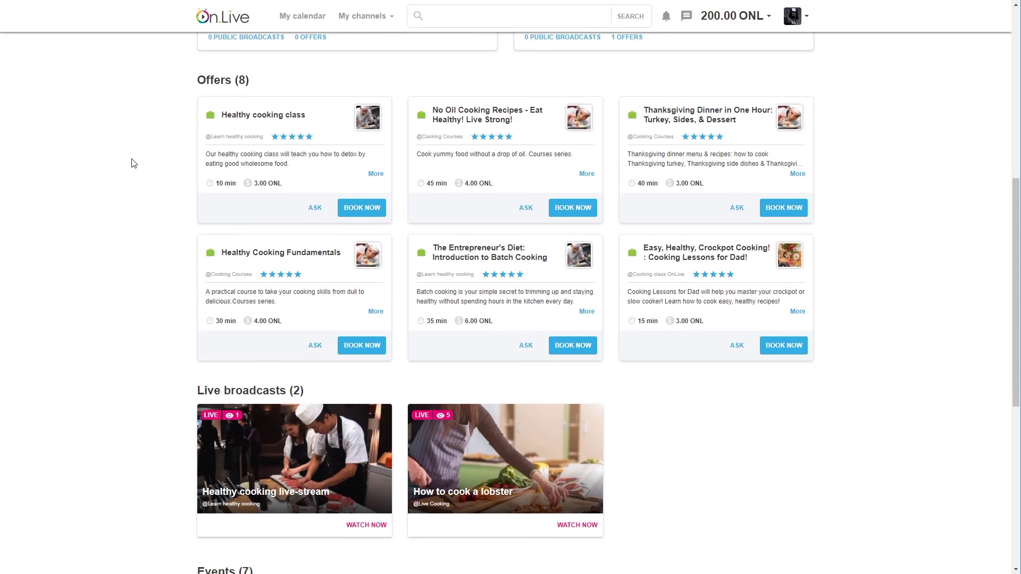
pyautogui.scroll(-1, 134, 164)
pyautogui.scroll(-1, 134, 165)
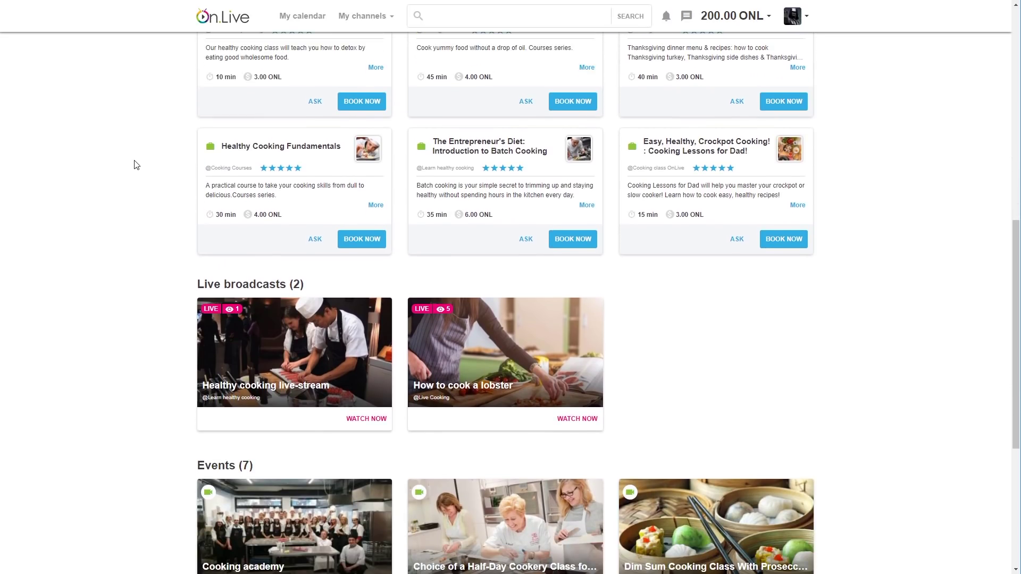
pyautogui.scroll(-1, 136, 166)
pyautogui.scroll(-1, 137, 169)
pyautogui.scroll(-1, 137, 169)
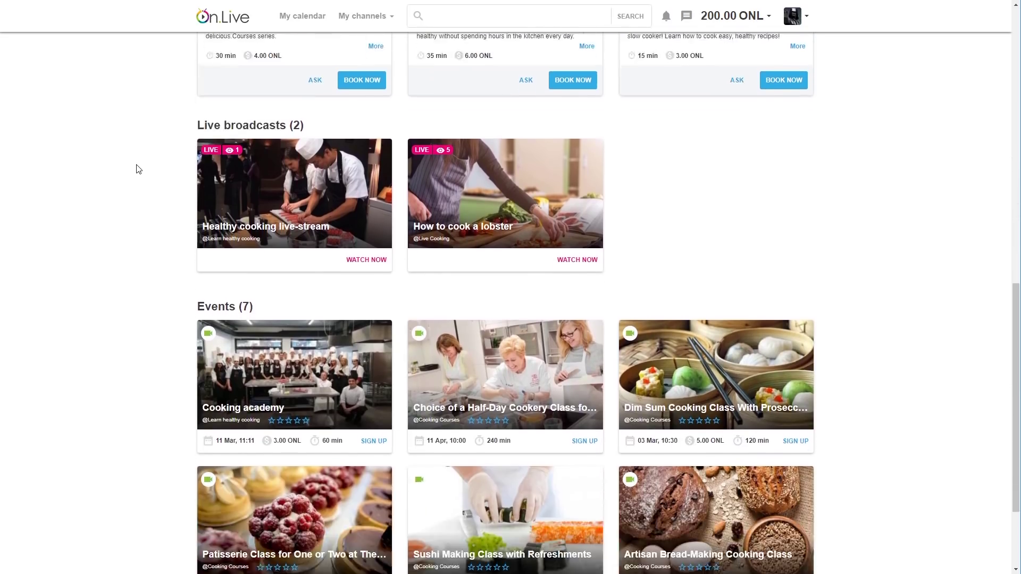
pyautogui.scroll(-1, 137, 170)
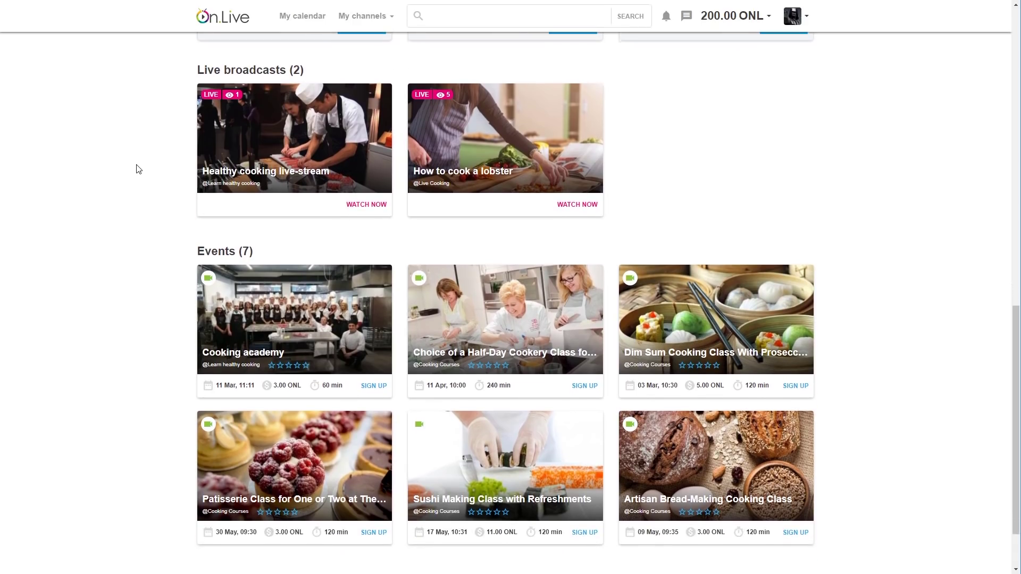
pyautogui.scroll(-1, 138, 170)
pyautogui.scroll(-1, 137, 170)
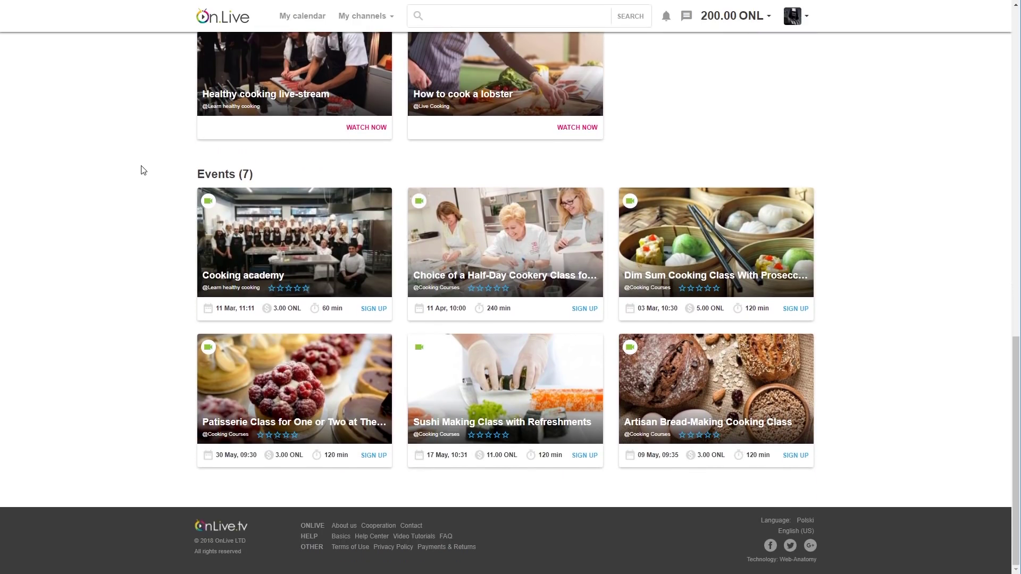
pyautogui.click(224, 19)
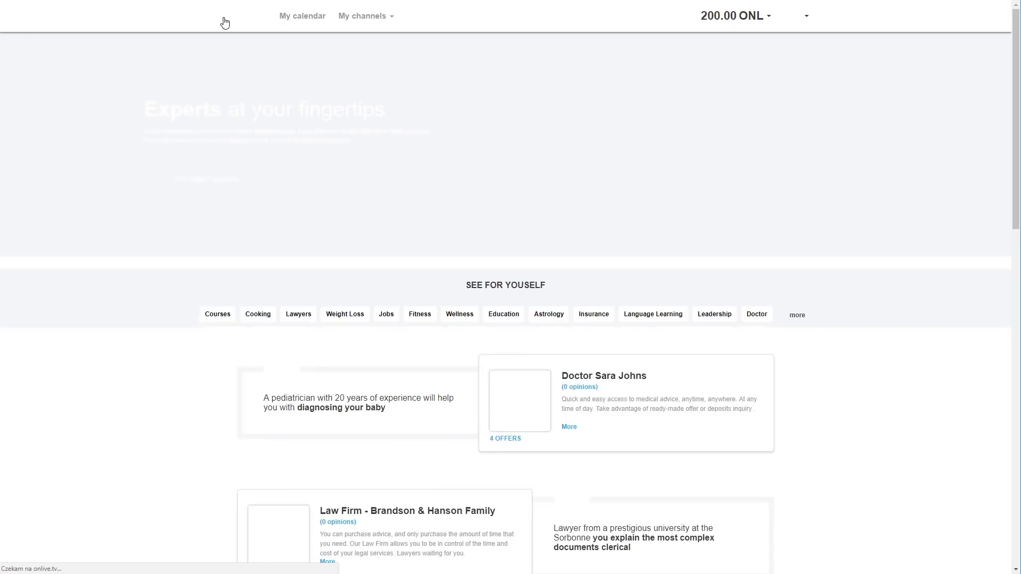
pyautogui.scroll(-2, 281, 156)
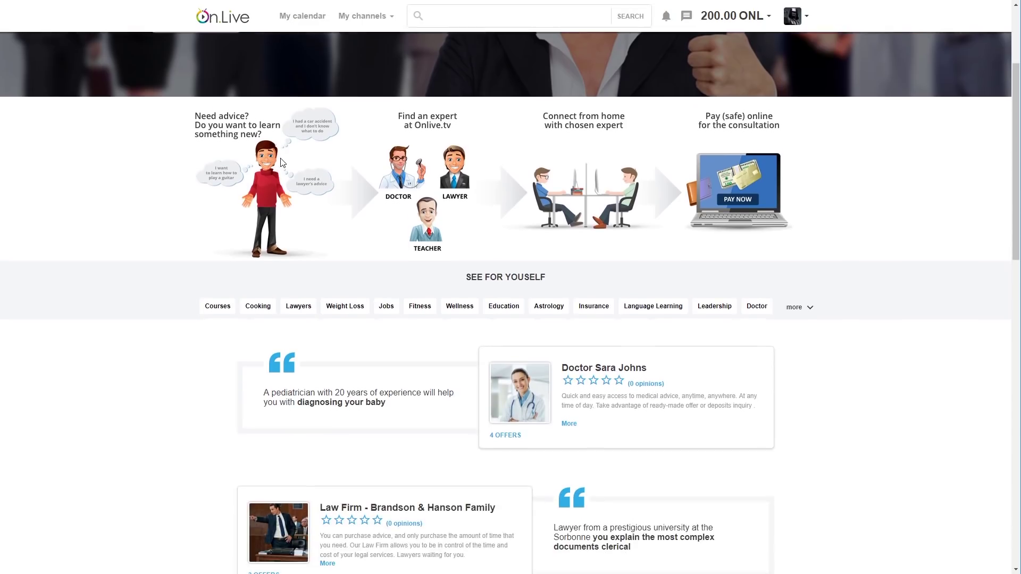
pyautogui.scroll(-1, 278, 166)
pyautogui.scroll(-2, 279, 169)
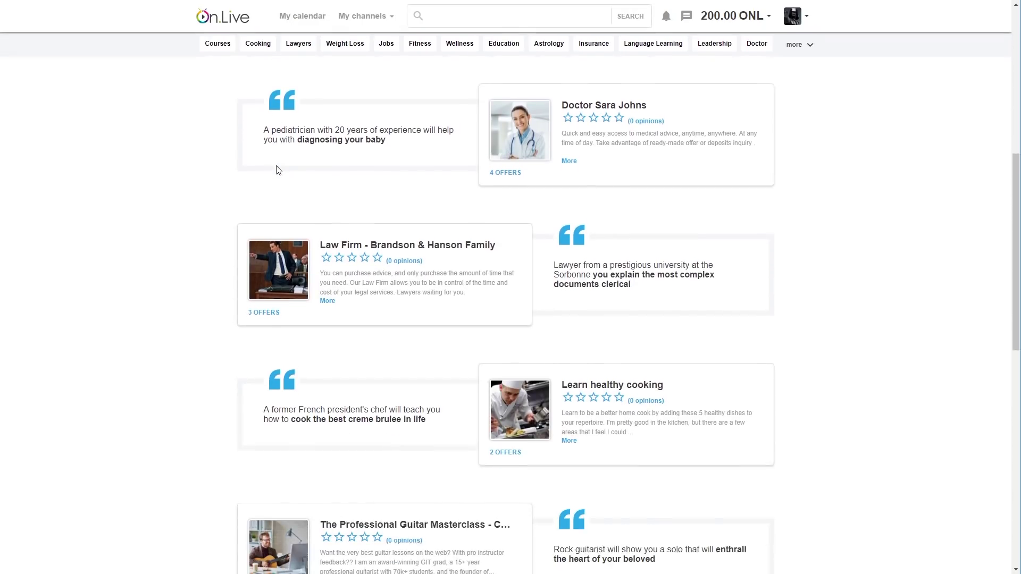
pyautogui.scroll(-1, 279, 173)
pyautogui.scroll(-1, 276, 176)
pyautogui.scroll(-1, 276, 176)
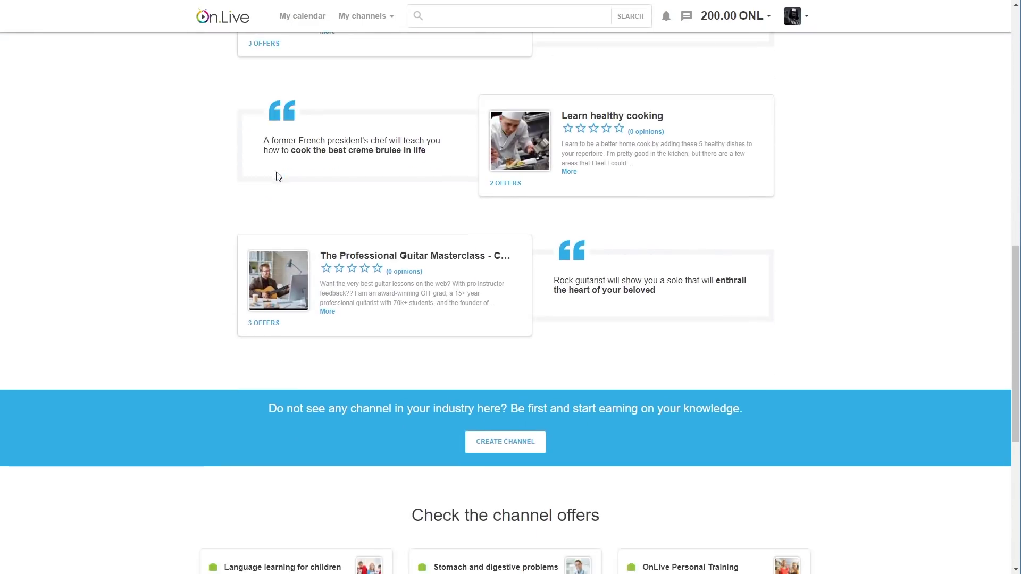
pyautogui.scroll(-1, 277, 176)
pyautogui.scroll(-1, 276, 171)
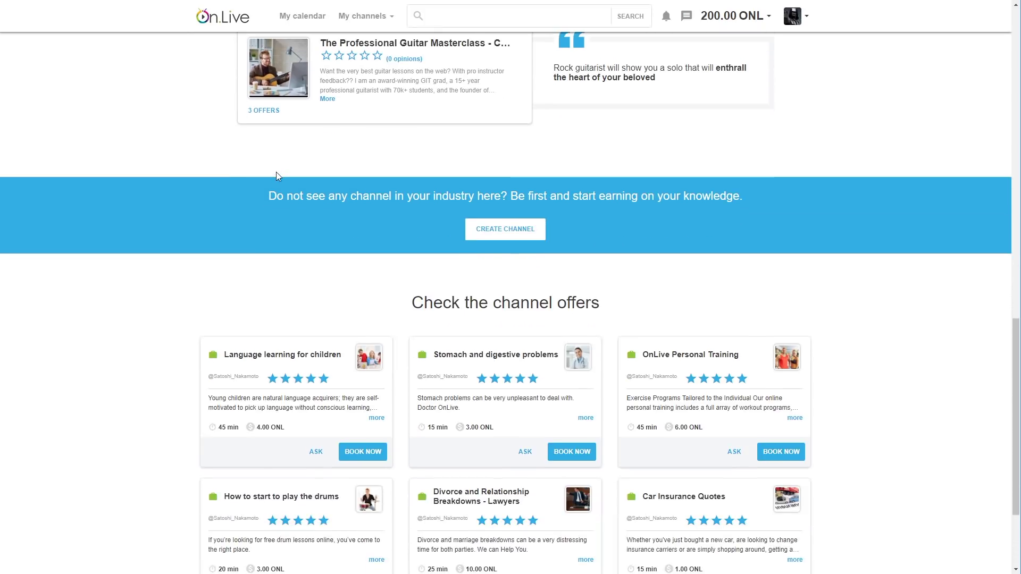
pyautogui.scroll(-1, 276, 173)
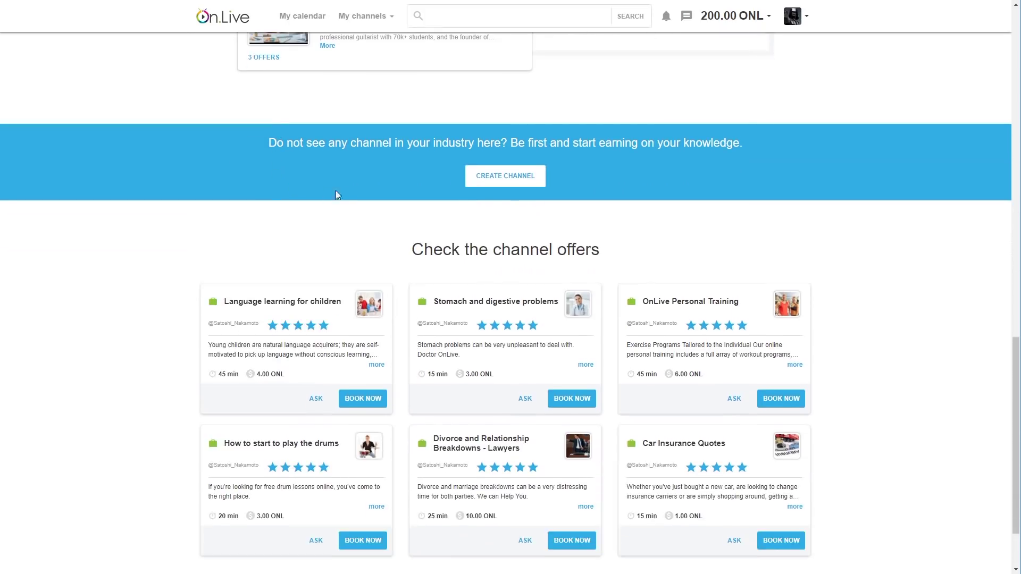
# Step: Start the channel-creation wizard from the CREATE CHANNEL banner
pyautogui.click(505, 176)
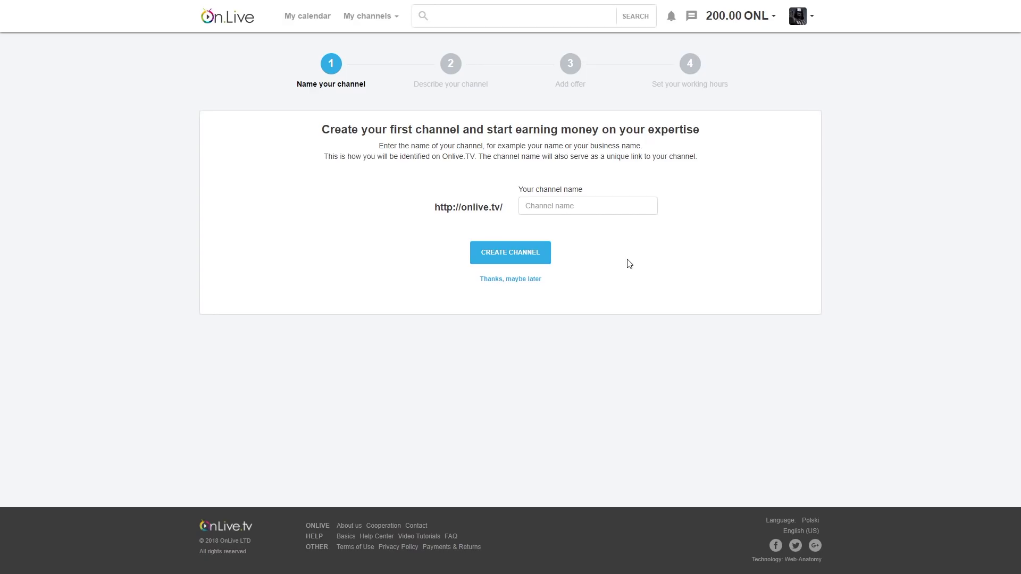
pyautogui.write('Comp')
pyautogui.write('uter ')
pyautogui.write('Advise')
# Step: Submit 'Computer Advise' as the new channel's name
pyautogui.press('Return')
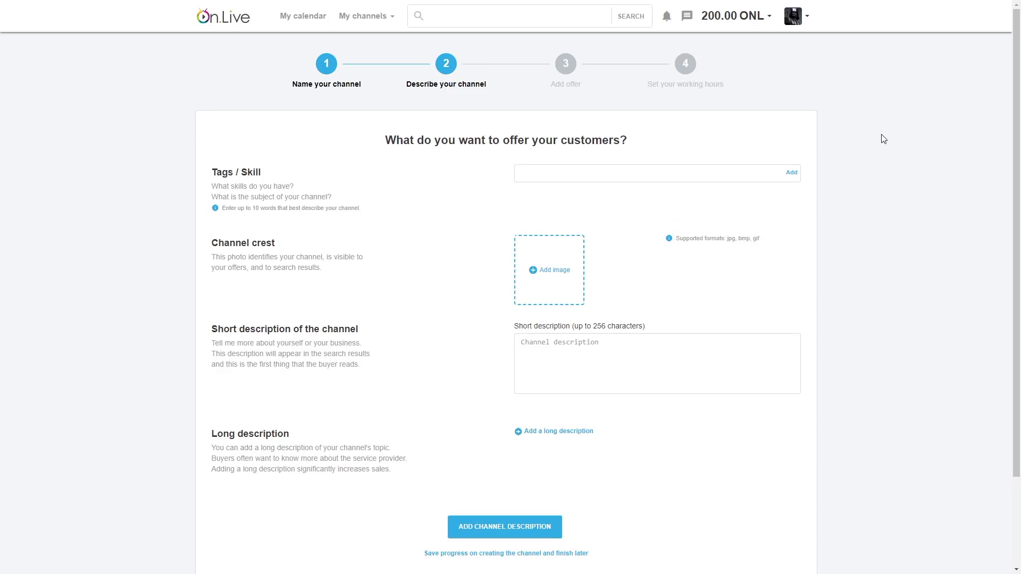
pyautogui.scroll(-1, 873, 140)
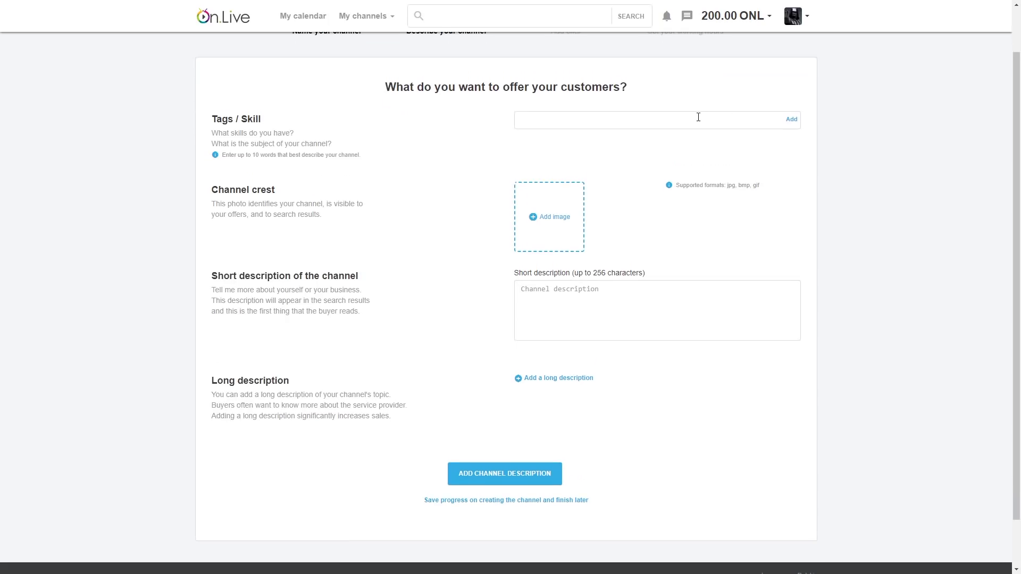
pyautogui.write('Comp')
pyautogui.write('uters')
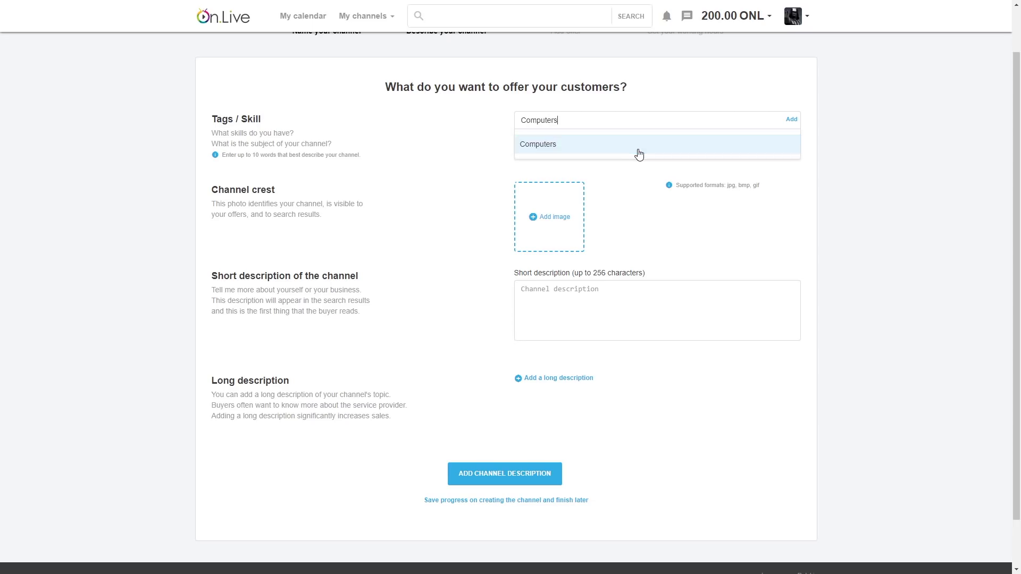
# Step: Add the channel tags Computers, IT Support, Programming and Web Design
pyautogui.click(638, 148)
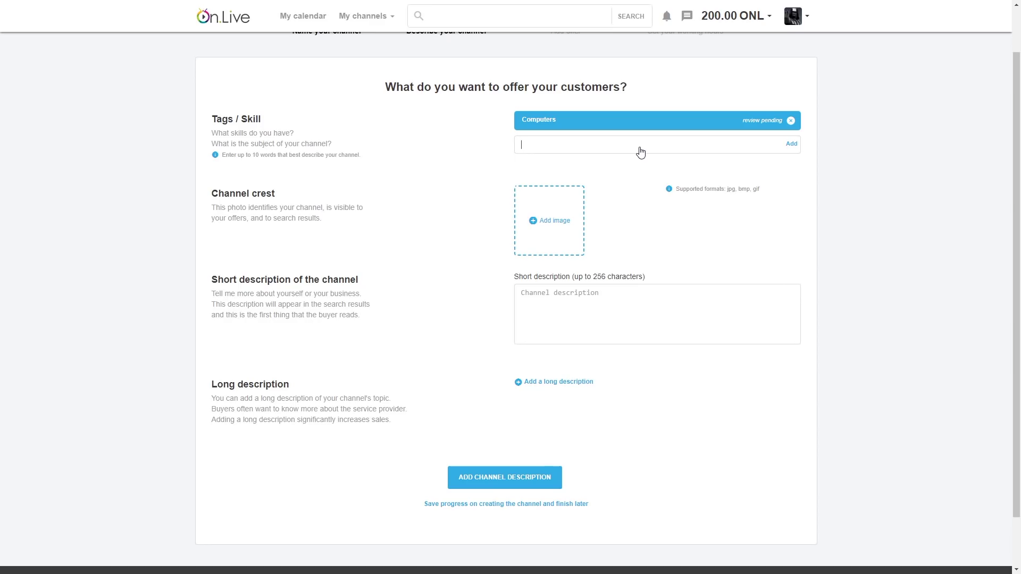
pyautogui.write('IT Support')
pyautogui.press('Return')
pyautogui.write('Programming')
pyautogui.press('Return')
pyautogui.write('Web Design')
pyautogui.press('Return')
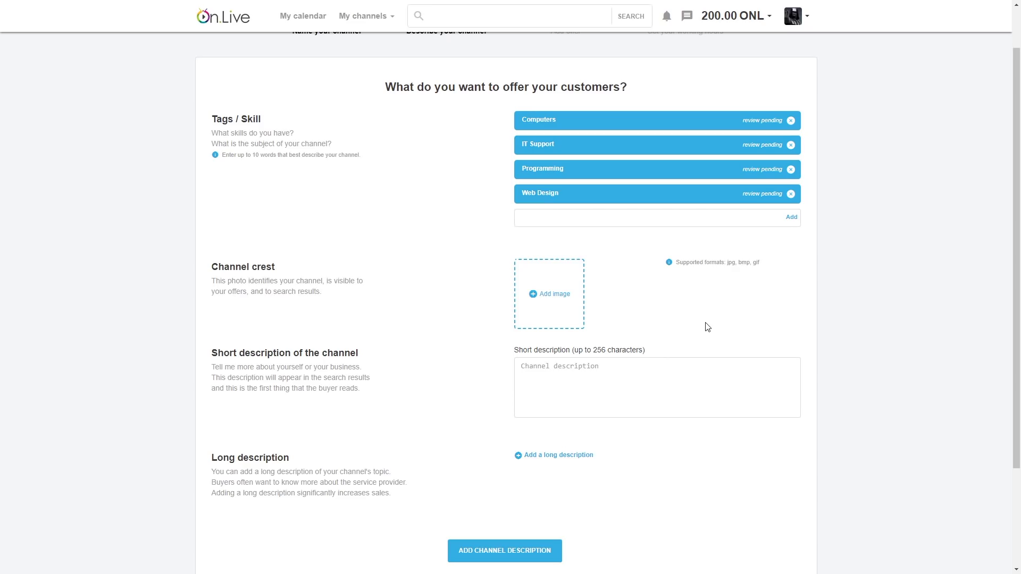
# Step: Upload the keyboard Support image as crest, add a computer-help blurb, and save
pyautogui.click(573, 300)
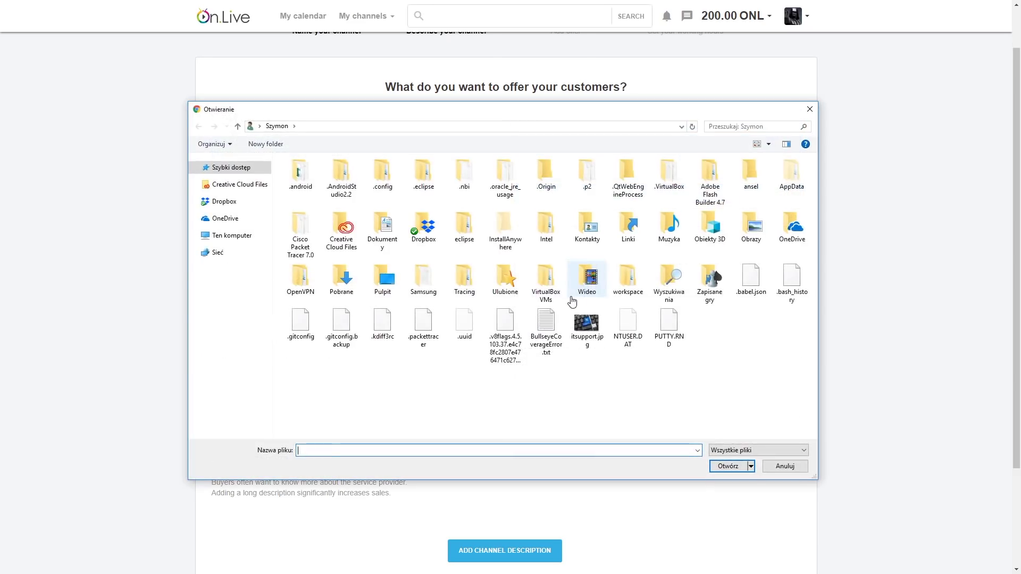
pyautogui.doubleClick(583, 323)
pyautogui.click(662, 220)
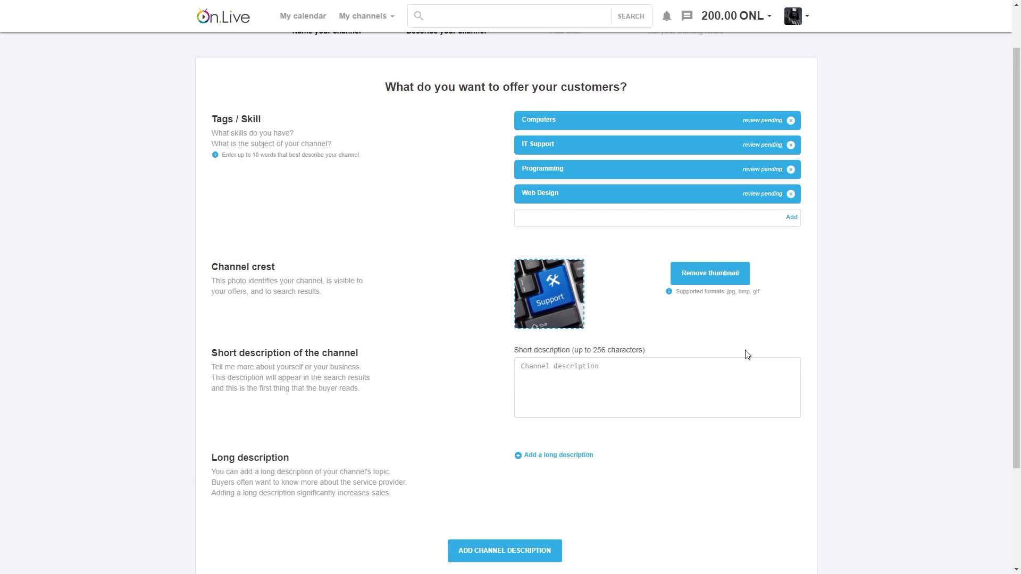
pyautogui.scroll(-2, 745, 354)
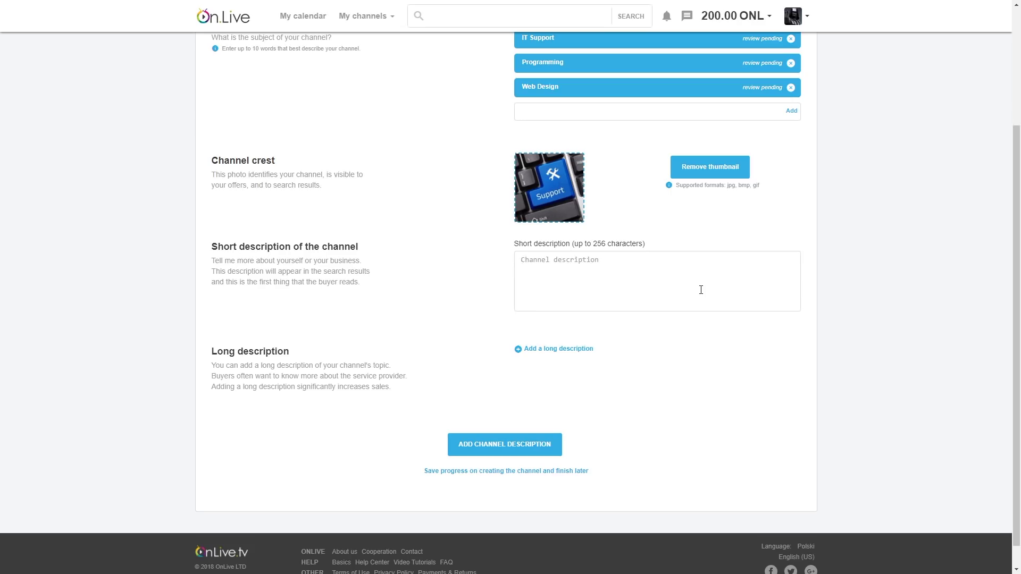
pyautogui.click(701, 289)
pyautogui.write('If you n')
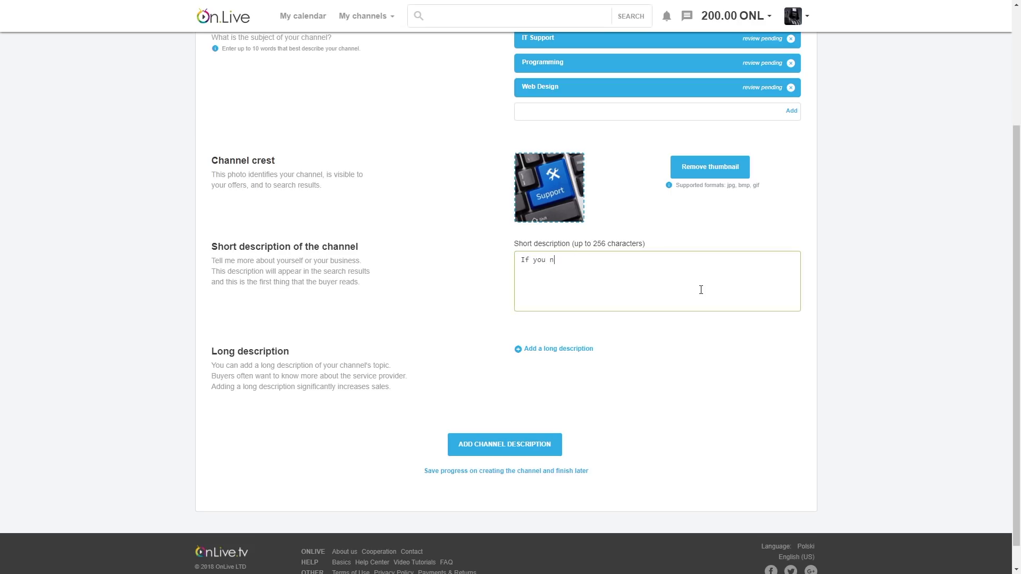
pyautogui.write('eed any help with computers or IT - Computer Advice')
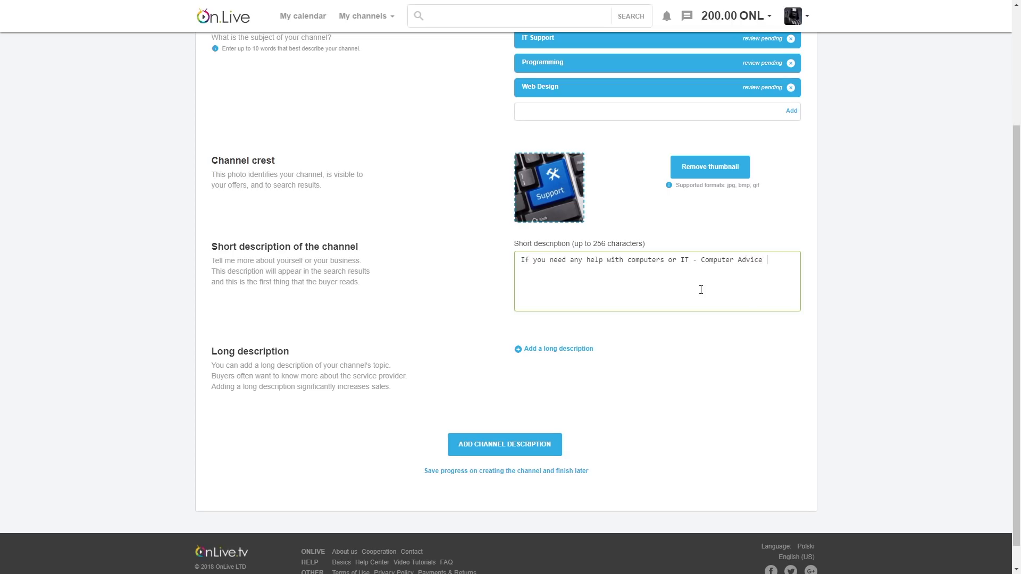
pyautogui.write(' is the best')
pyautogui.write(' channel fo')
pyautogui.write('r you')
pyautogui.click(542, 444)
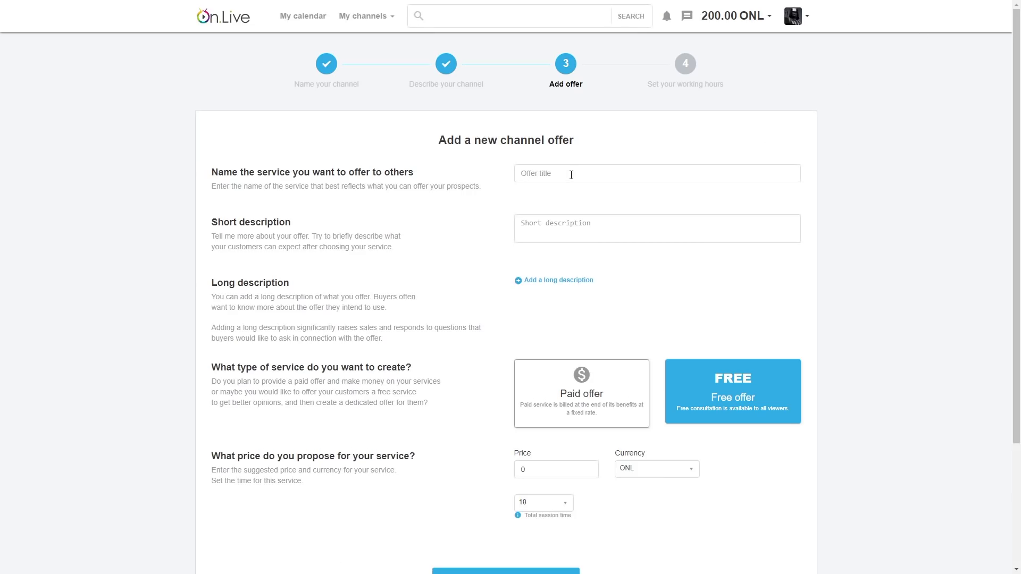
pyautogui.write('A t')
pyautogui.write('echnical')
pyautogui.write(' support')
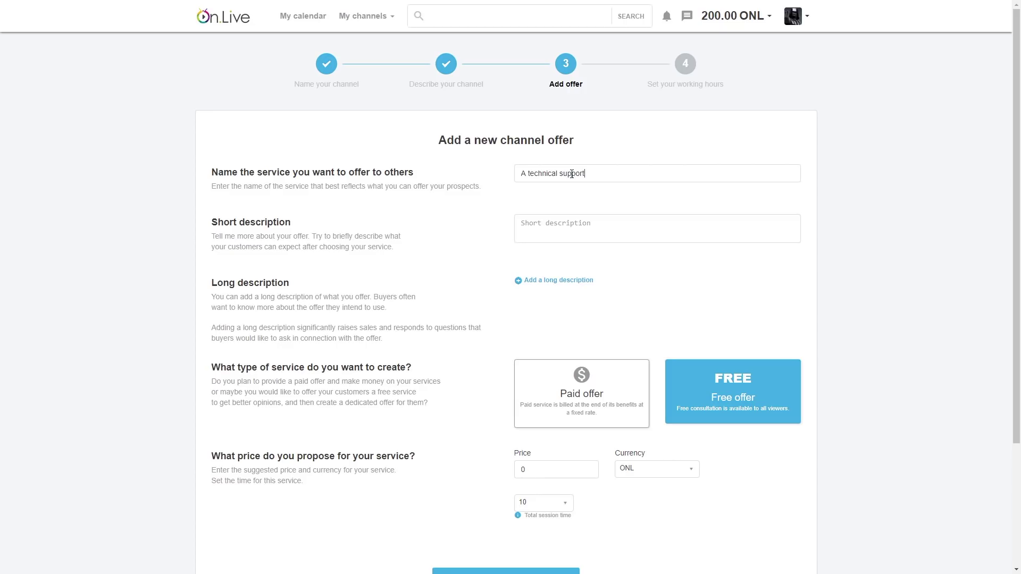
pyautogui.write('I')
# Step: Enter the offer title 'A technical support' and its PC-or-Mac help description
pyautogui.press('BackSpace')
pyautogui.write("I'm going")
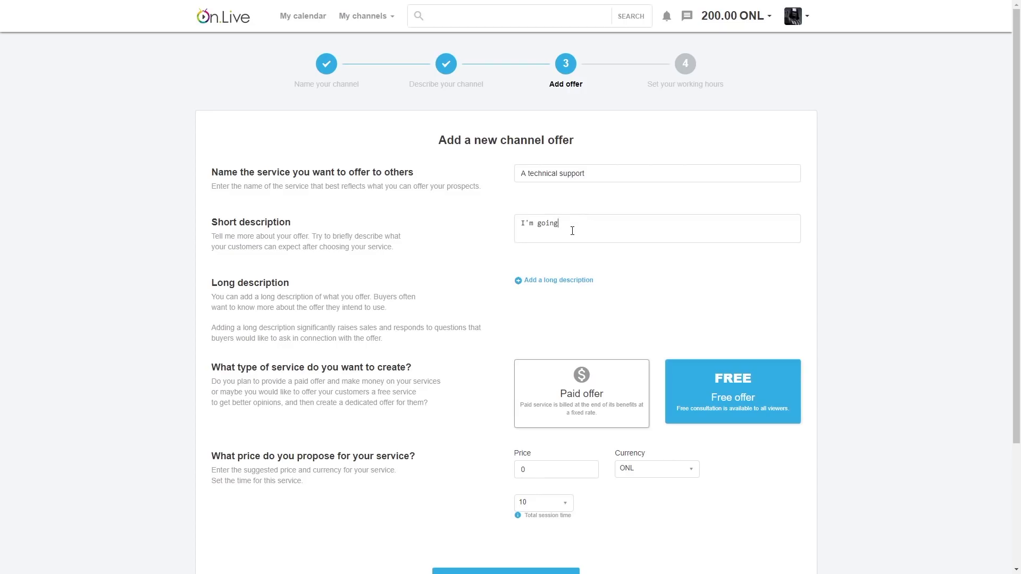
pyautogui.write(' to help yo')
pyautogui.write('u resolve any problem with your PC or Mac')
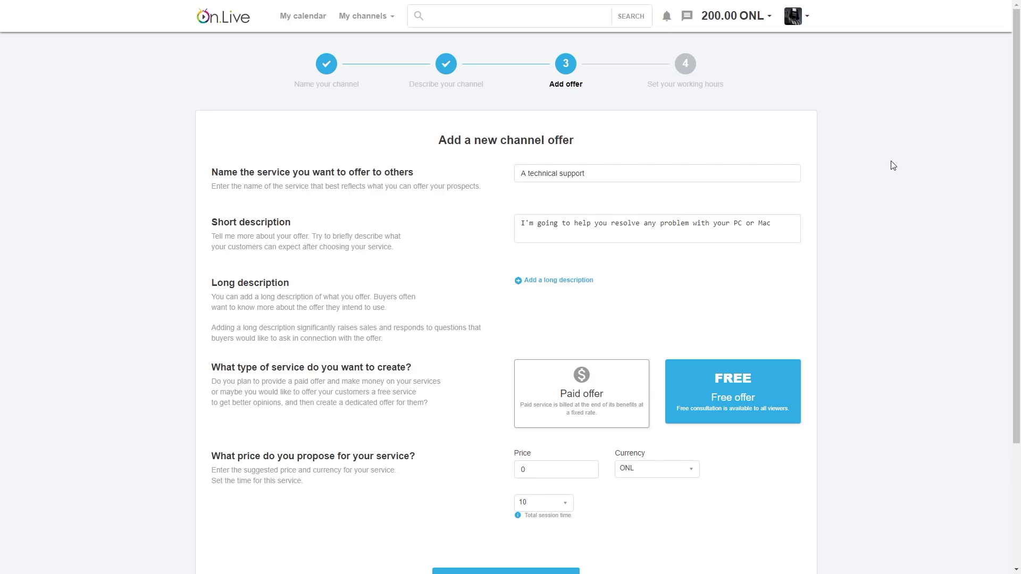
pyautogui.scroll(-3, 893, 169)
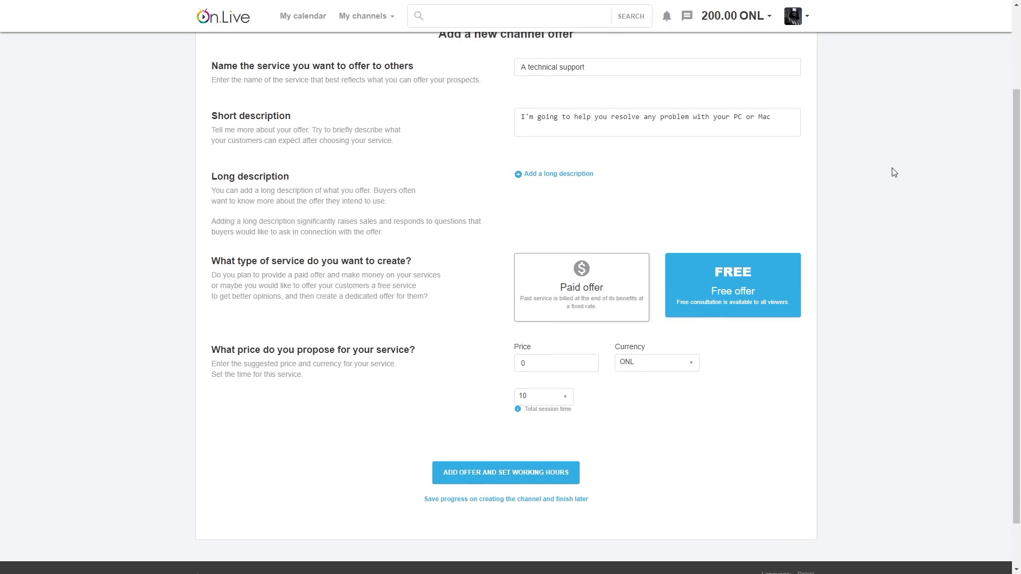
# Step: Make the offer a paid service at 20 ONL with session time 30, and submit it
pyautogui.click(603, 277)
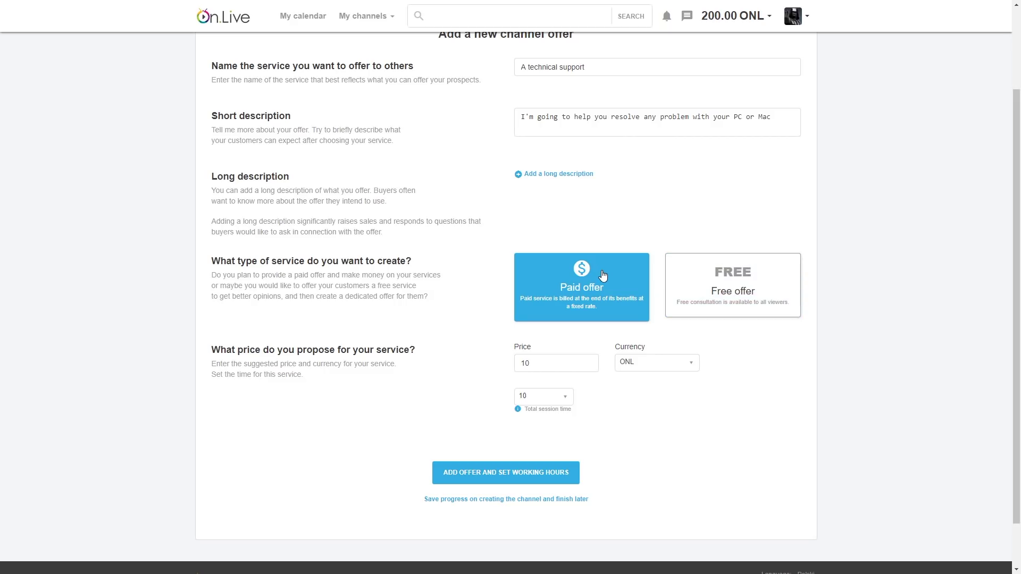
pyautogui.moveTo(558, 361); pyautogui.dragTo(450, 357)
pyautogui.write('20')
pyautogui.click(539, 399)
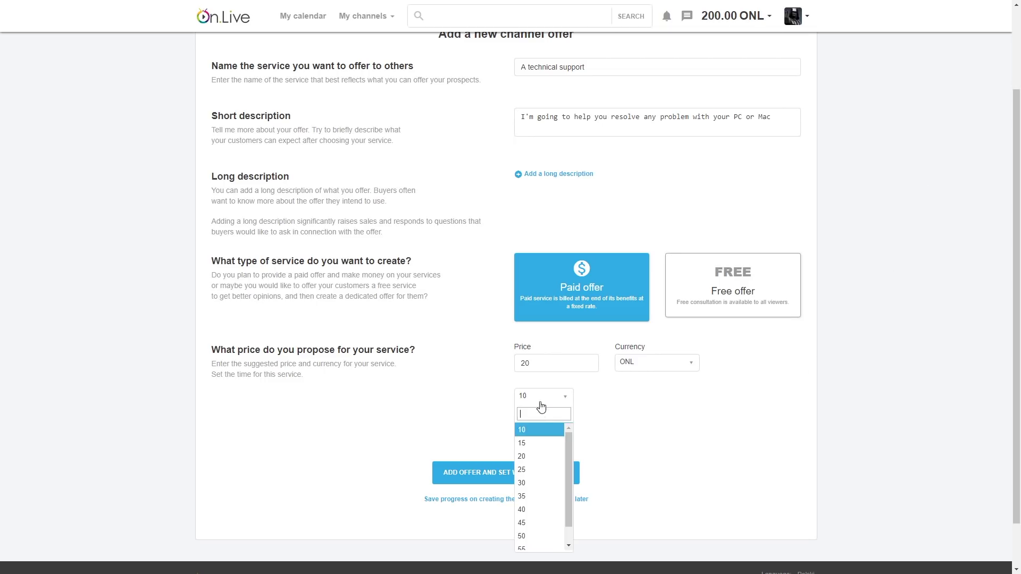
pyautogui.click(537, 483)
pyautogui.click(506, 472)
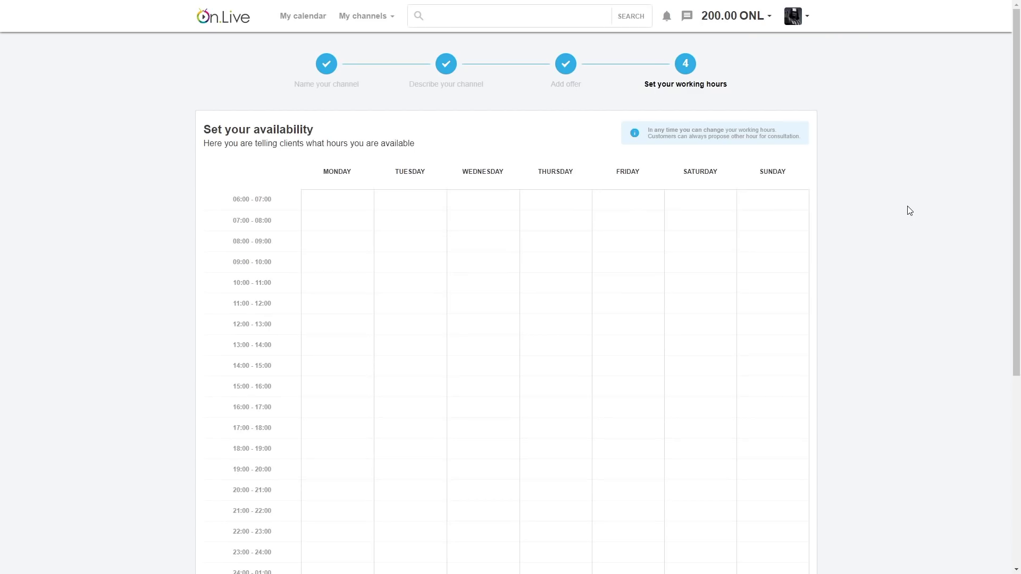
pyautogui.scroll(-1, 863, 281)
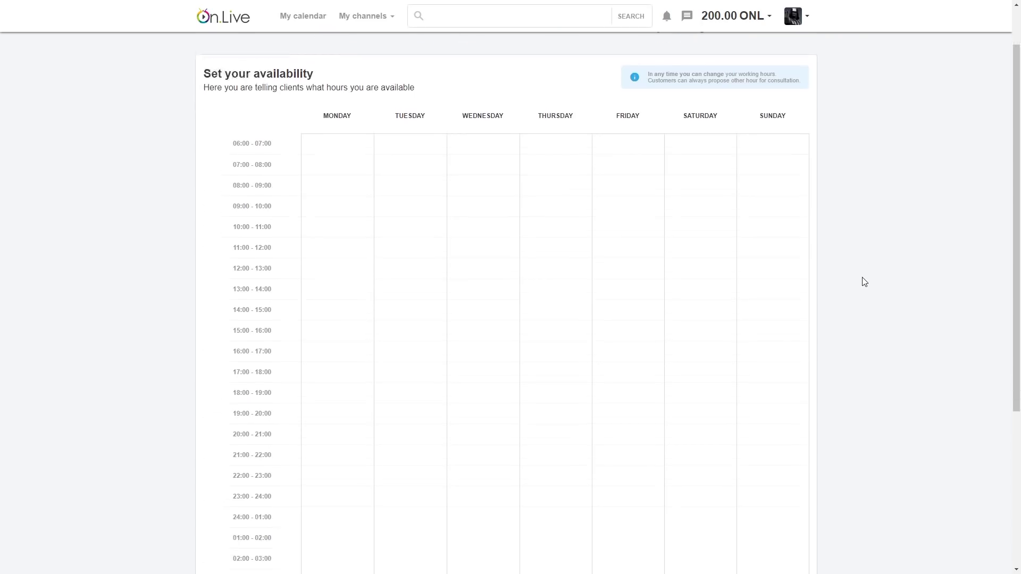
pyautogui.scroll(-1, 863, 281)
# Step: Mark morning hours from 09:00 to 13:00, Monday through Thursday, as available
pyautogui.click(341, 110)
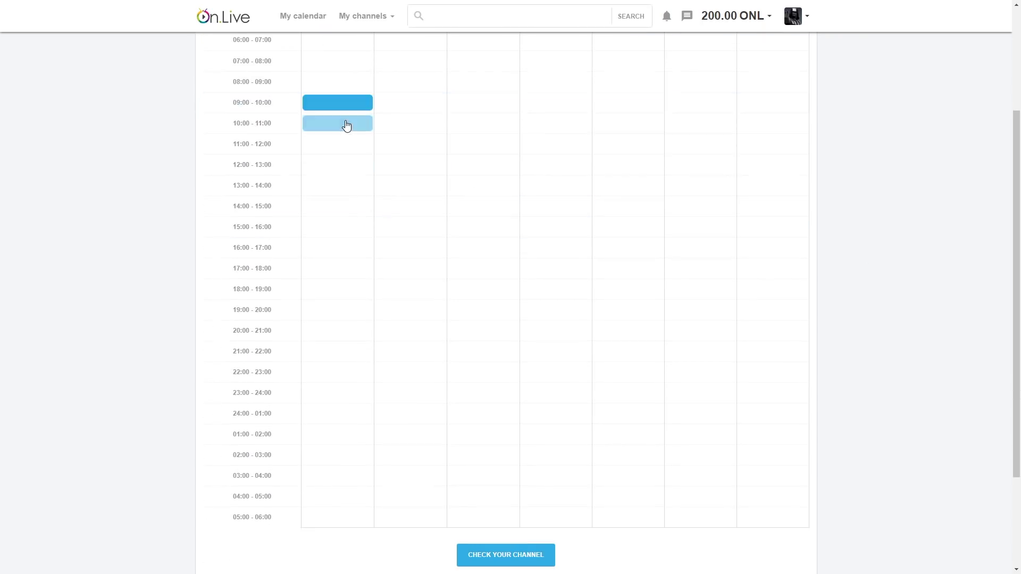
pyautogui.click(346, 143)
pyautogui.click(413, 124)
pyautogui.click(415, 147)
pyautogui.click(413, 165)
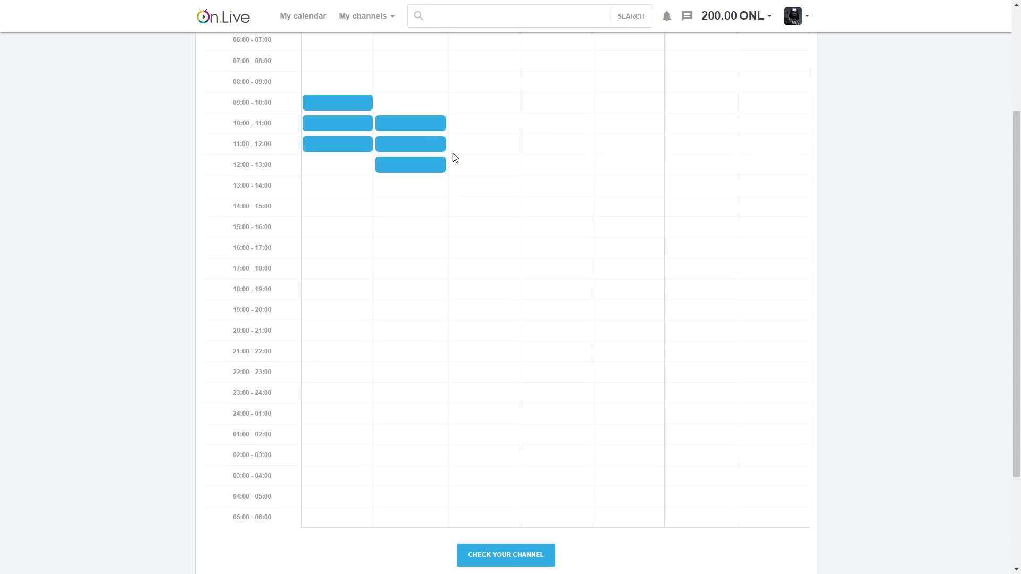
pyautogui.click(489, 125)
pyautogui.click(495, 145)
pyautogui.click(489, 165)
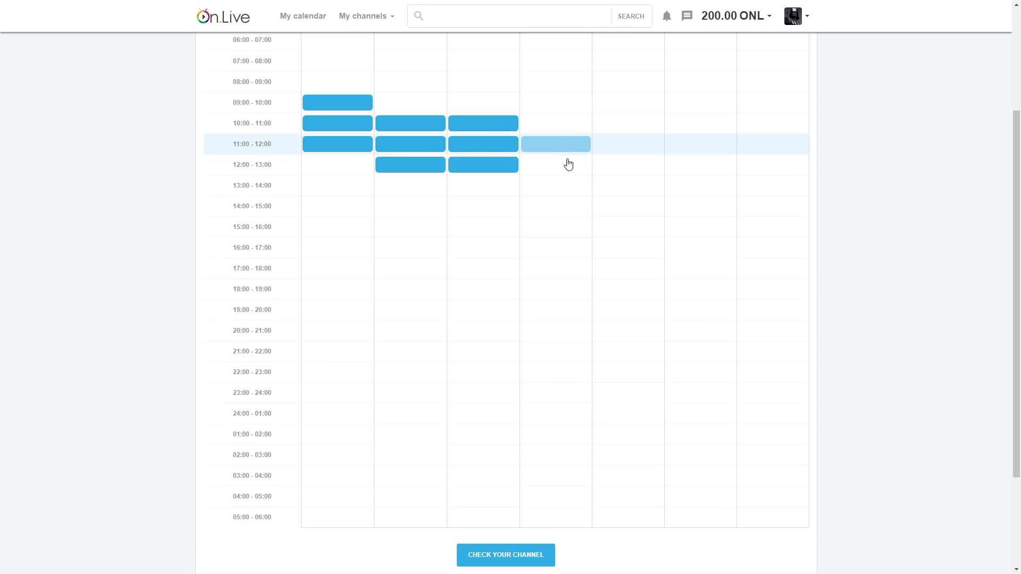
# Step: Mark day four's 11:00–17:00 slots, day five's late morning, and day six's noon as available
pyautogui.click(568, 145)
pyautogui.click(567, 164)
pyautogui.click(627, 145)
pyautogui.click(630, 165)
pyautogui.click(563, 189)
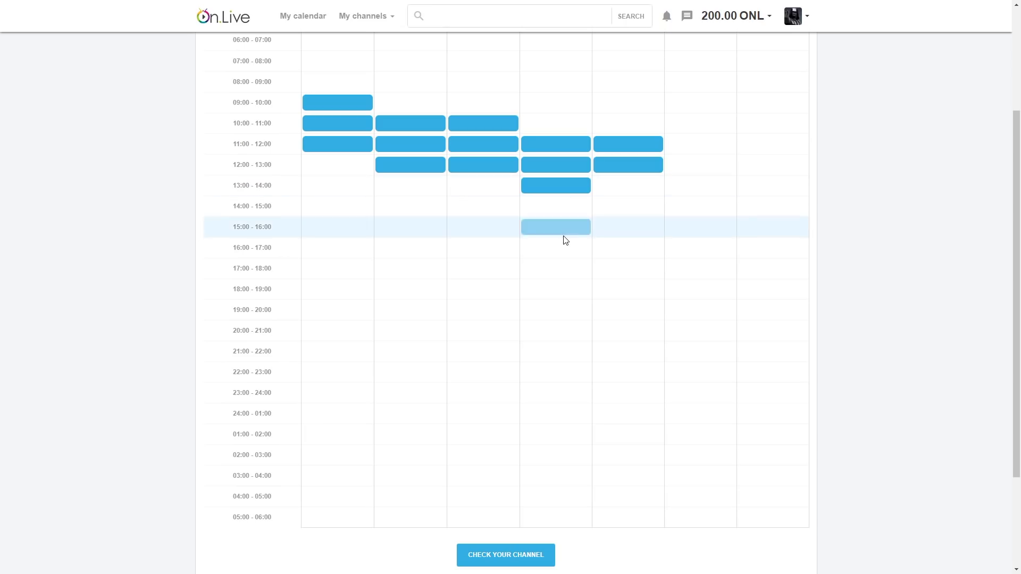
pyautogui.click(563, 232)
pyautogui.click(565, 249)
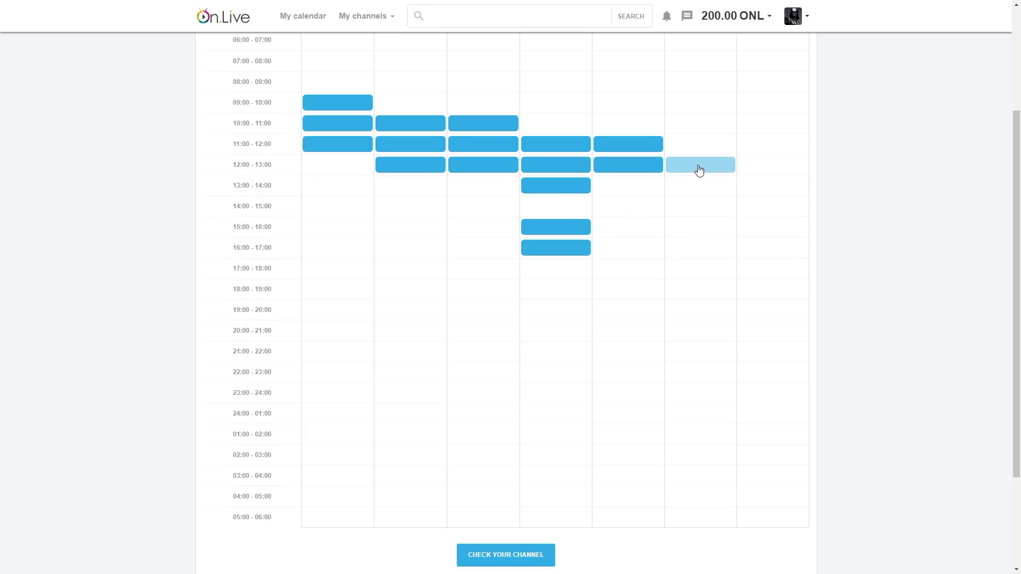
pyautogui.click(697, 167)
pyautogui.scroll(-3, 672, 259)
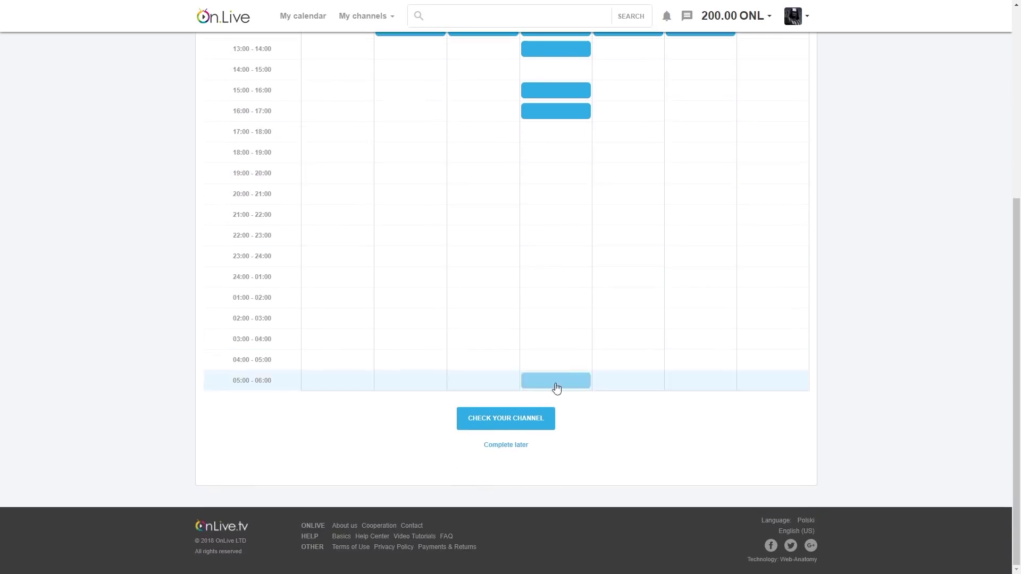
# Step: Open the Computer Advise channel settings, review its channel offers, and return to Settings
pyautogui.click(531, 419)
pyautogui.click(367, 16)
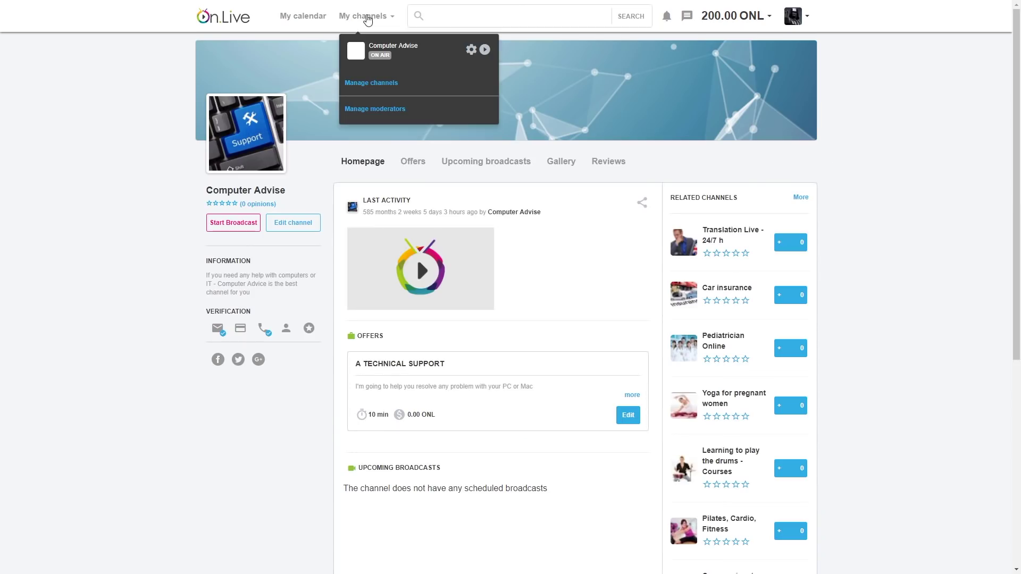
pyautogui.click(473, 55)
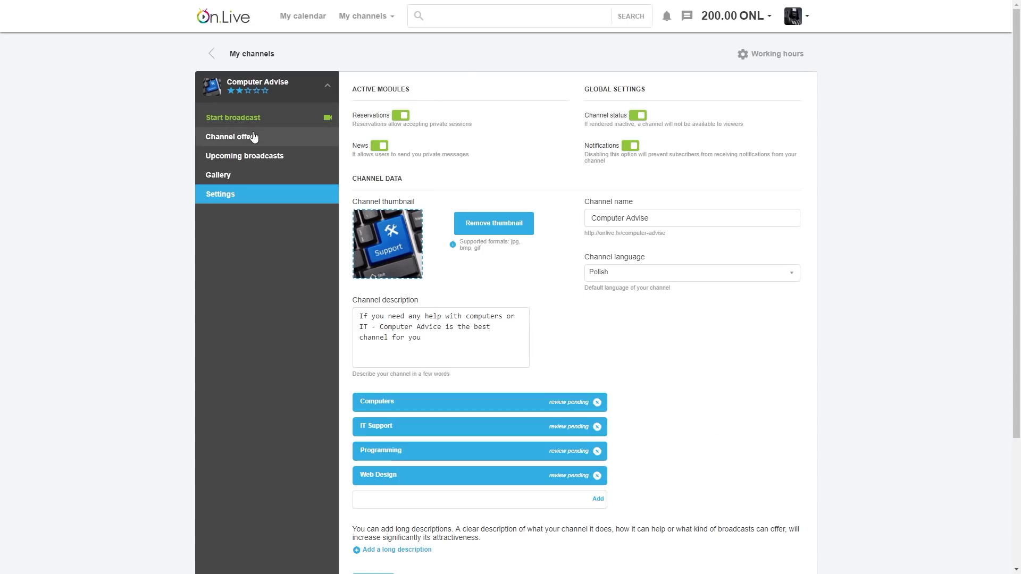
pyautogui.click(252, 136)
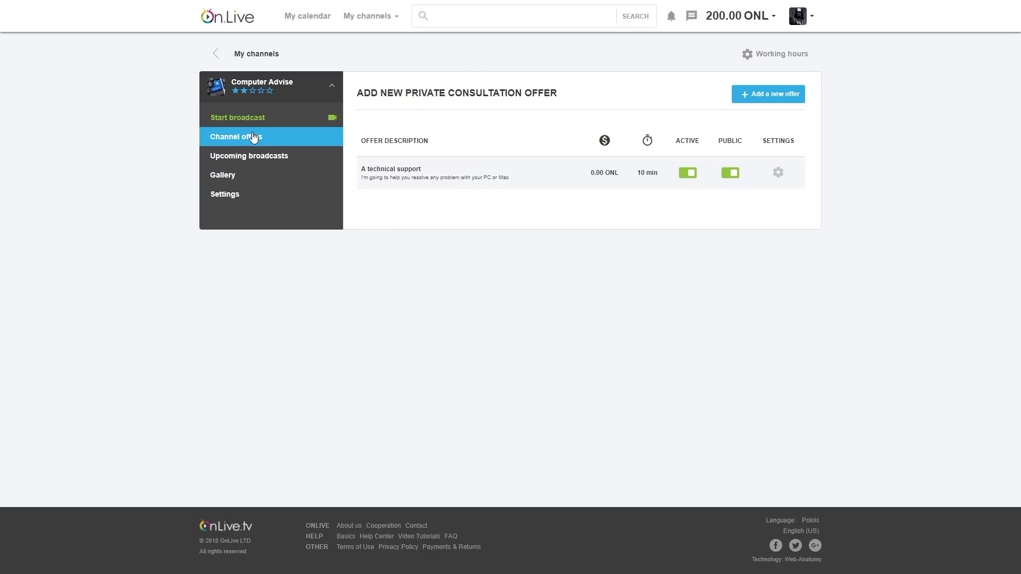
pyautogui.click(237, 190)
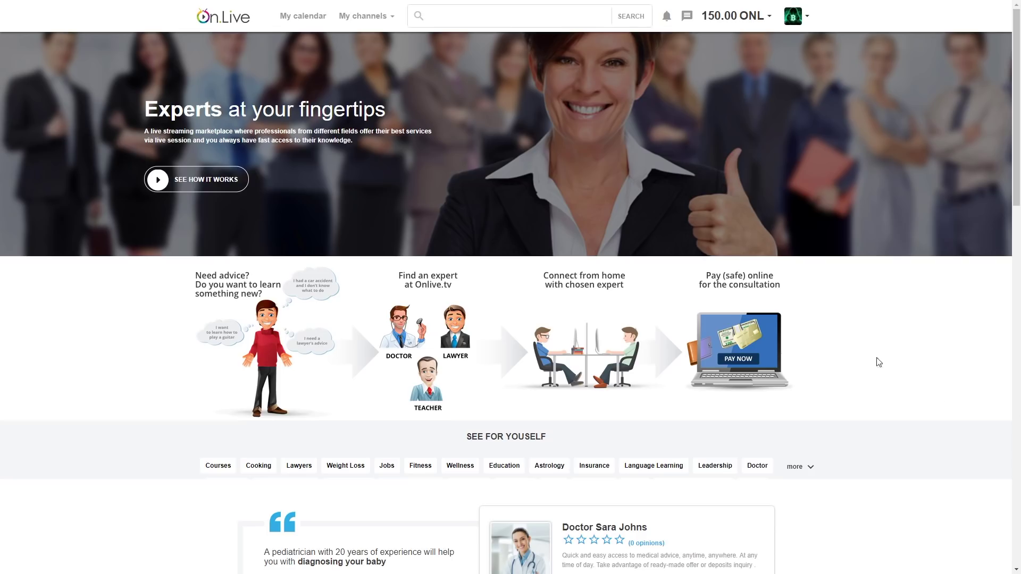
# Step: Check the account, wallet and notification menus, then search for 'it support'
pyautogui.click(792, 18)
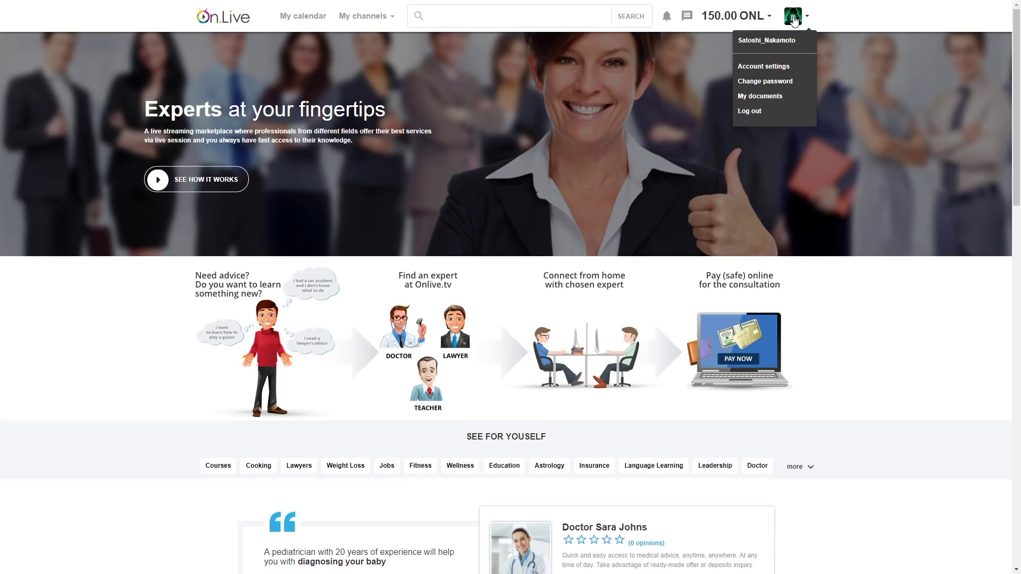
pyautogui.click(717, 17)
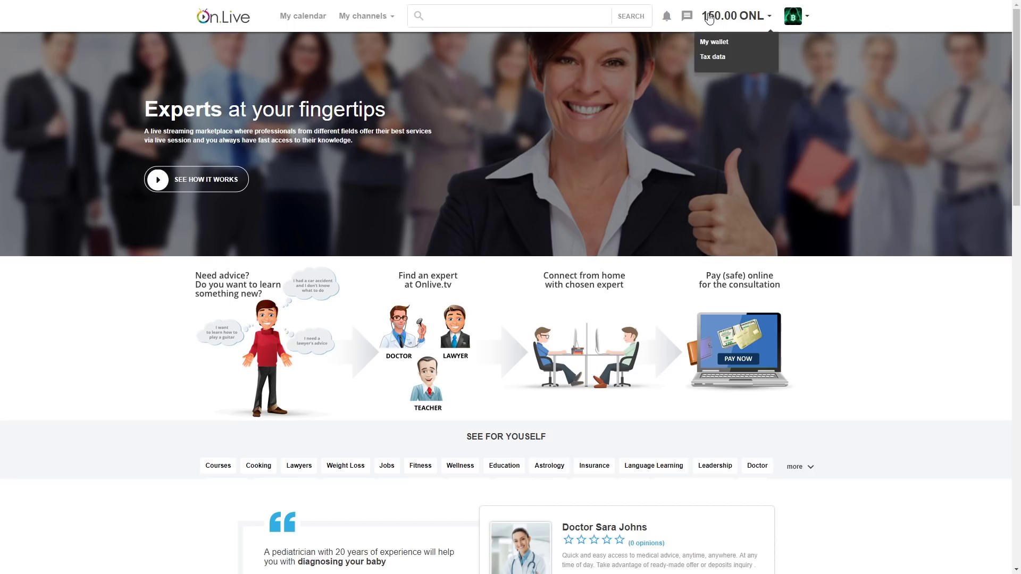
pyautogui.click(686, 16)
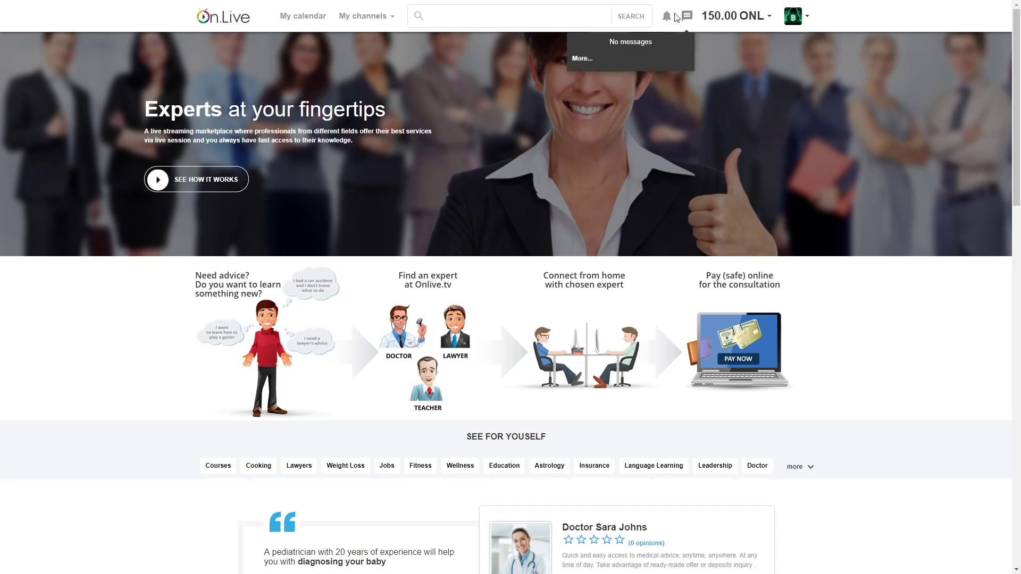
pyautogui.click(525, 21)
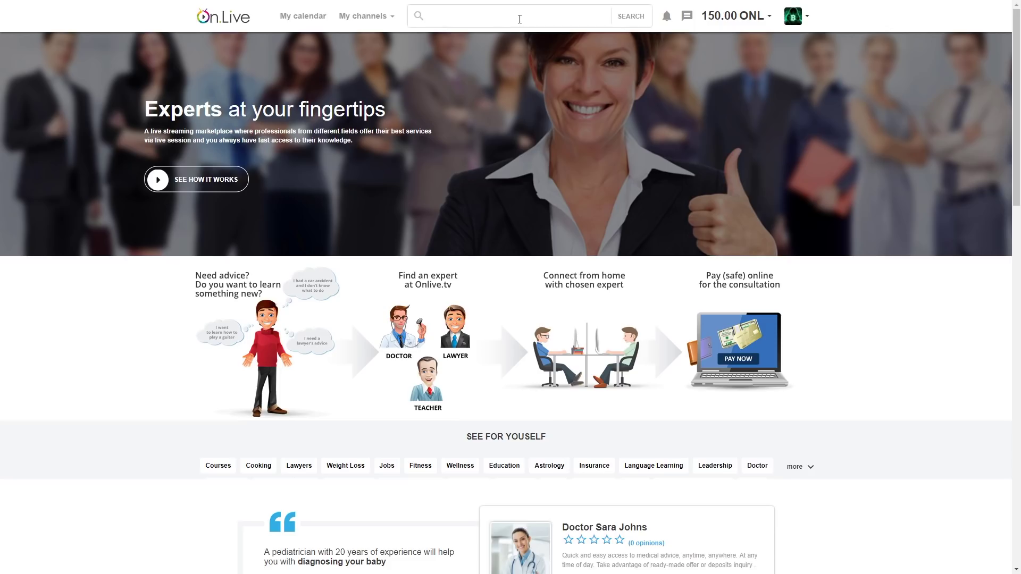
pyautogui.write('it supp')
pyautogui.write('ort')
pyautogui.press('Return')
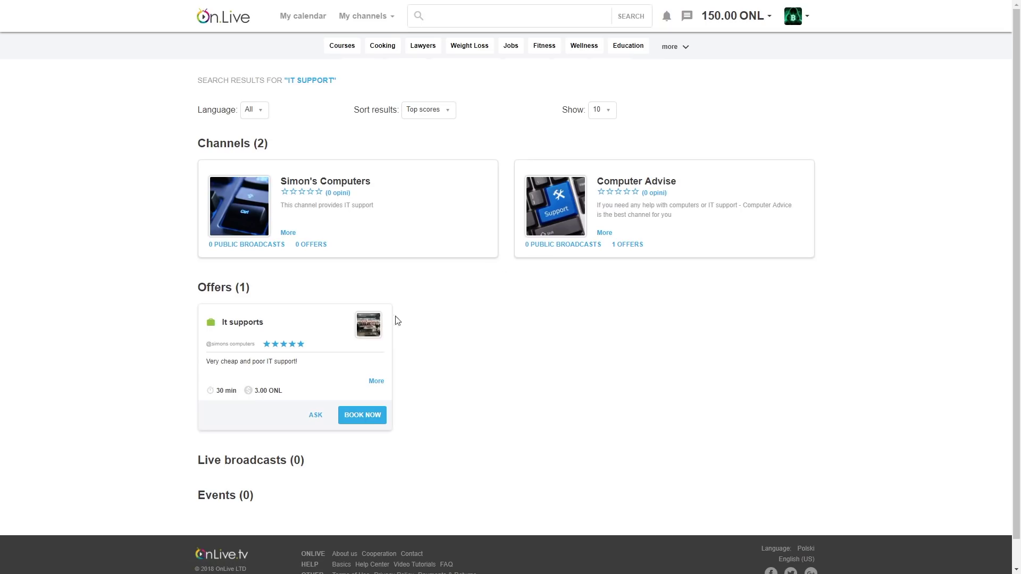
# Step: Open Computer Advise from the results and start booking its IT technical support offer
pyautogui.click(671, 183)
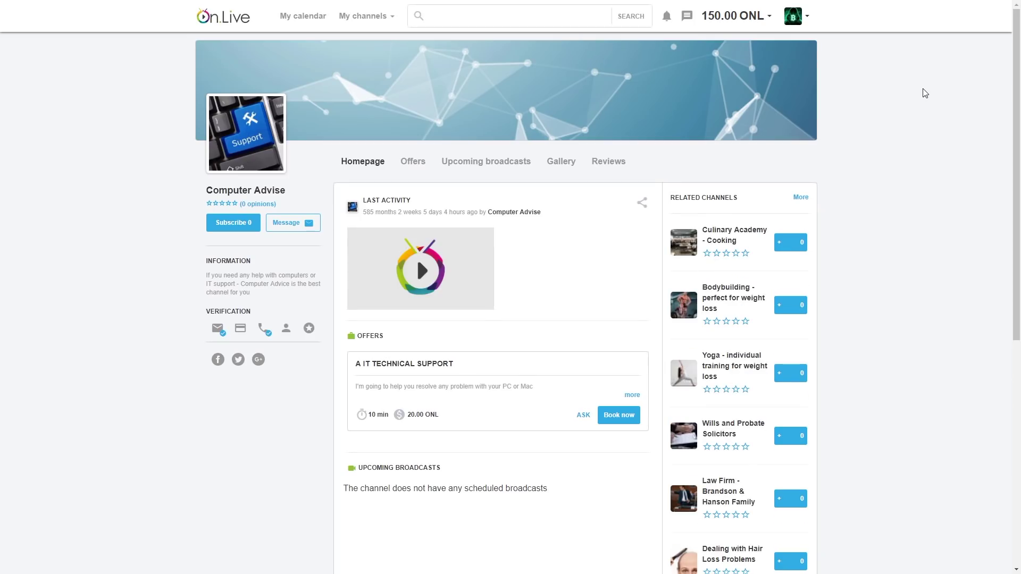
pyautogui.click(618, 415)
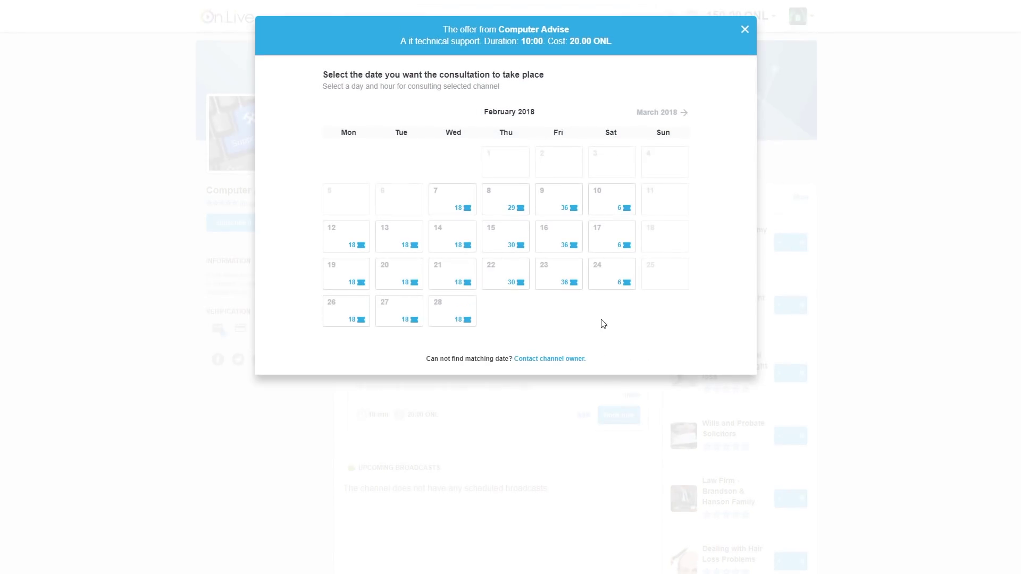
# Step: Book and pay for the 15:00 consultation on Friday 9 February 2018
pyautogui.click(572, 211)
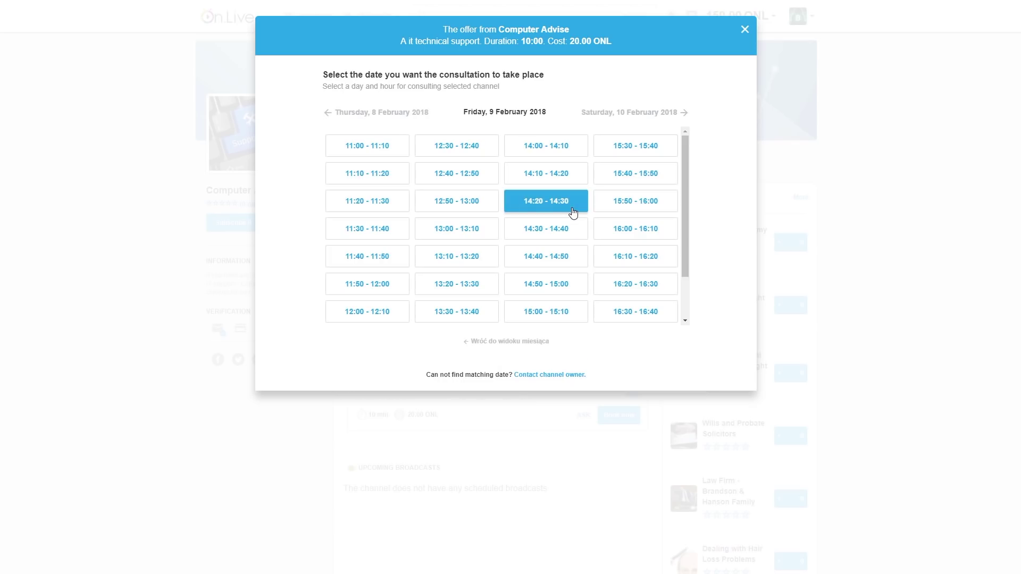
pyautogui.click(555, 313)
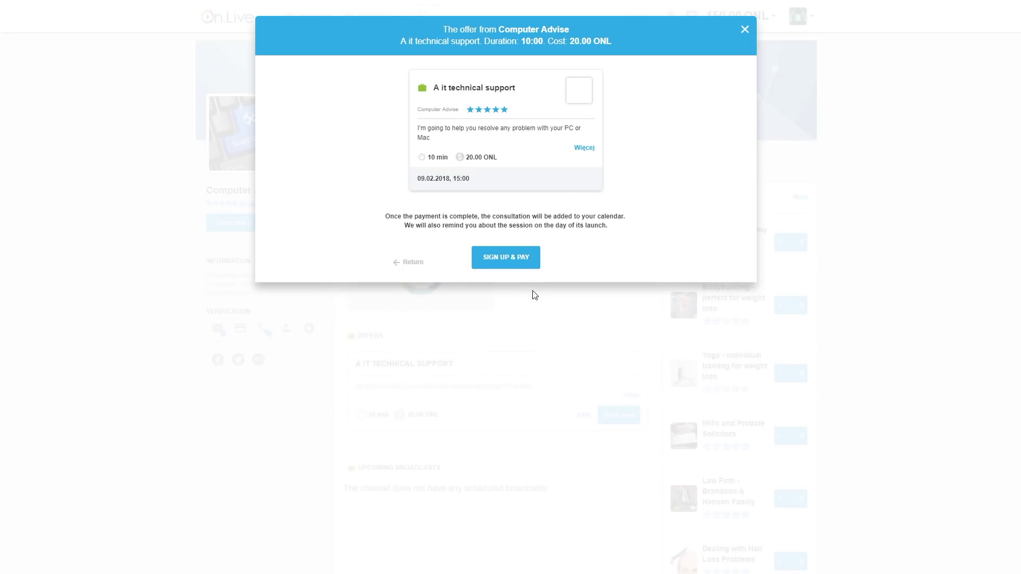
pyautogui.click(511, 260)
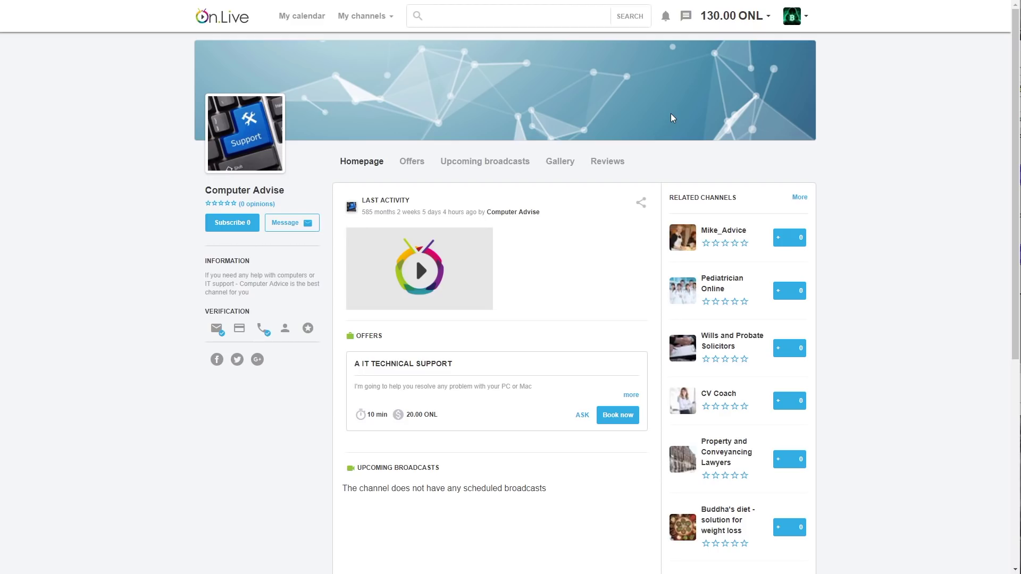
pyautogui.click(715, 24)
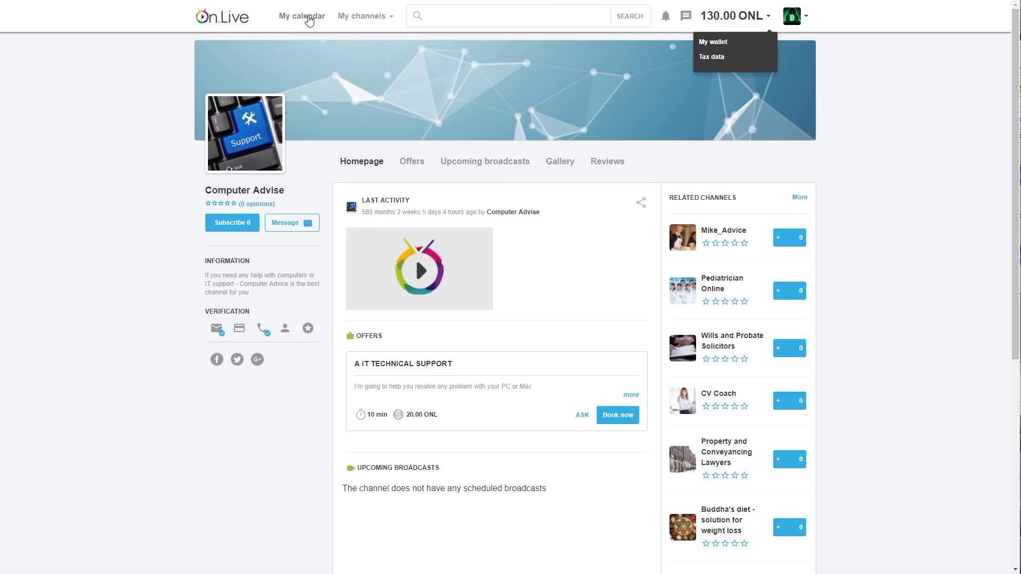
pyautogui.click(309, 20)
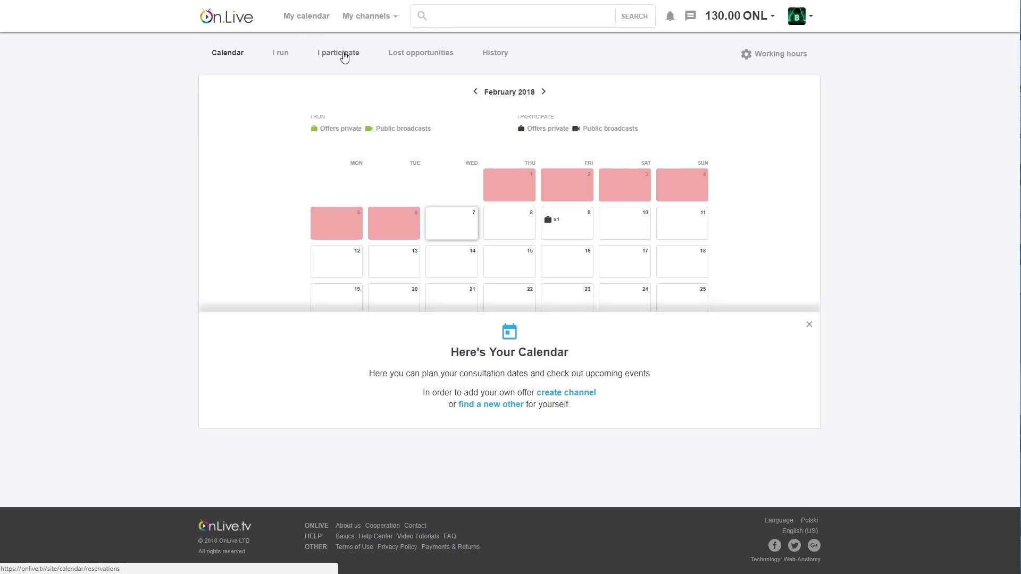
pyautogui.click(344, 58)
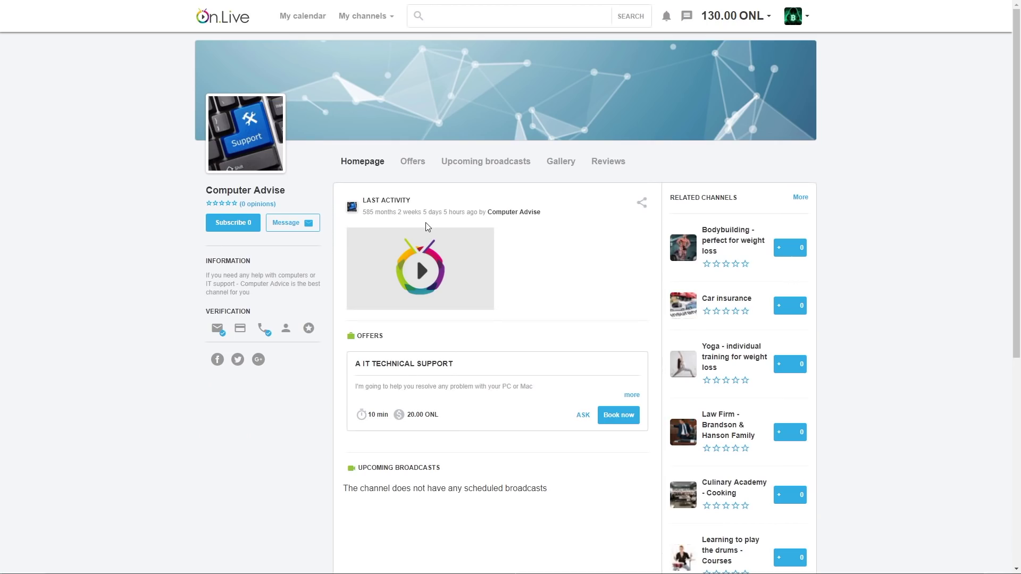
# Step: Privately message Computer Advise asking for help buying a new notebook
pyautogui.click(301, 223)
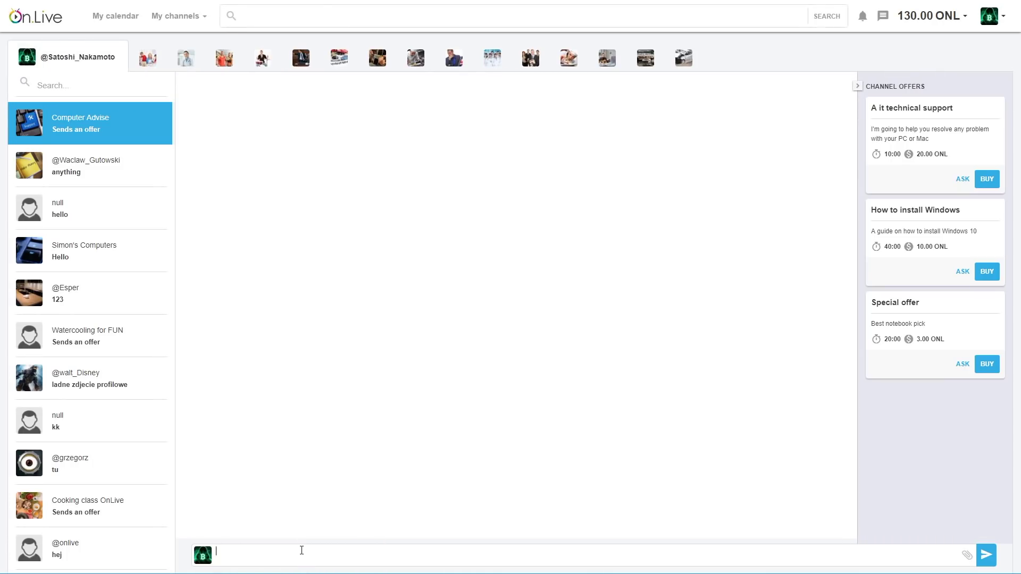
pyautogui.click(301, 551)
pyautogui.write('H')
pyautogui.write('ello, I need')
pyautogui.write(' some help wi')
pyautogui.write('th buying a new ')
pyautogui.write('notebook')
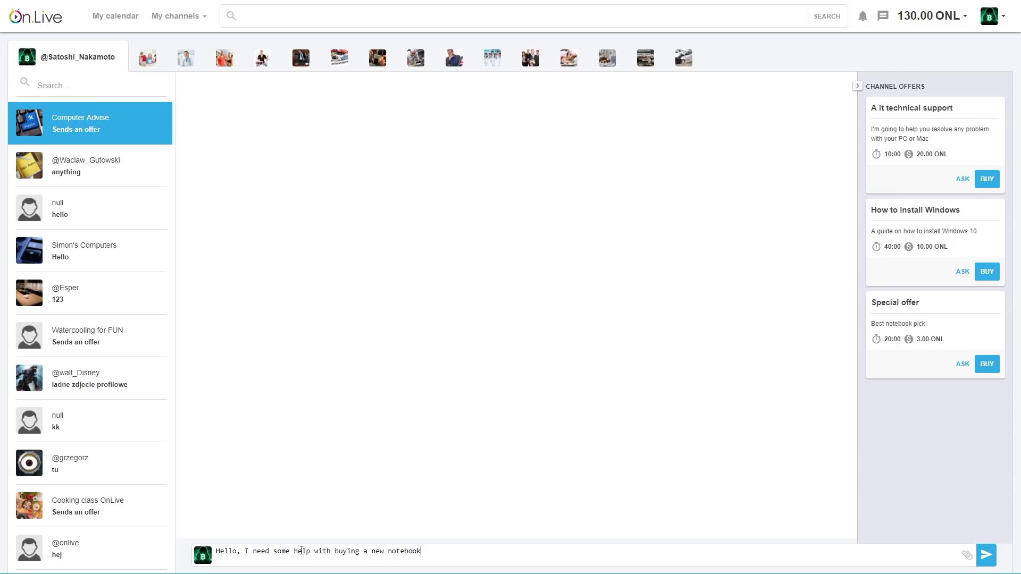
pyautogui.write('!')
pyautogui.press('Return')
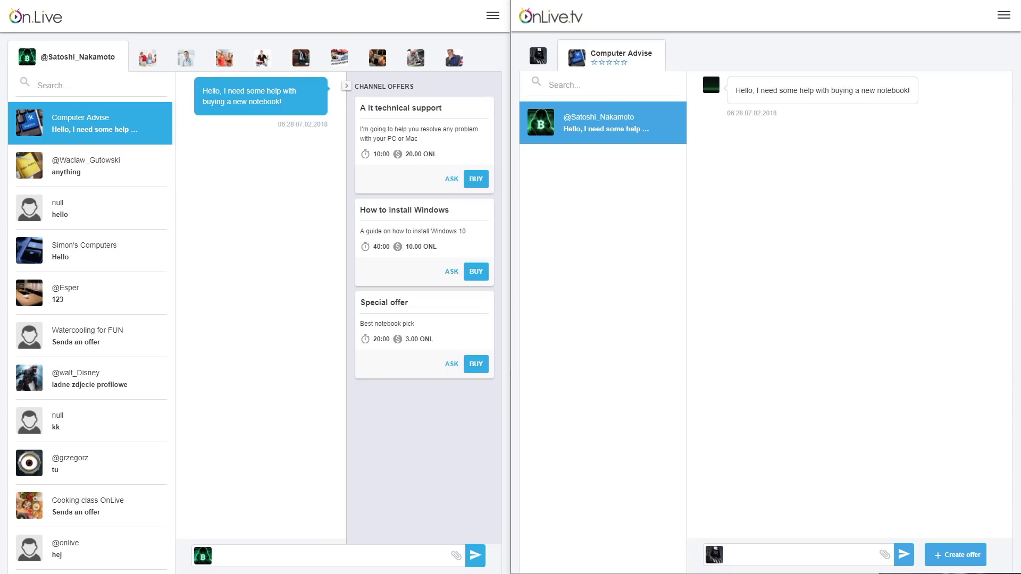
# Step: Exchange opening chat replies, with the customer adding 'This is urgent!'
pyautogui.click(808, 558)
pyautogui.write('Go buy ')
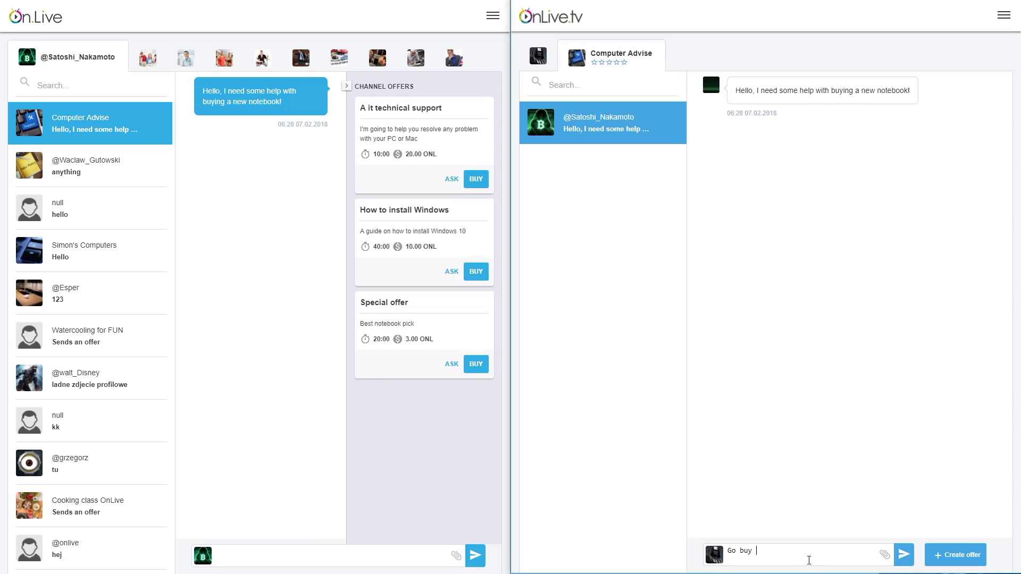
pyautogui.write('a mac!')
pyautogui.press('Return')
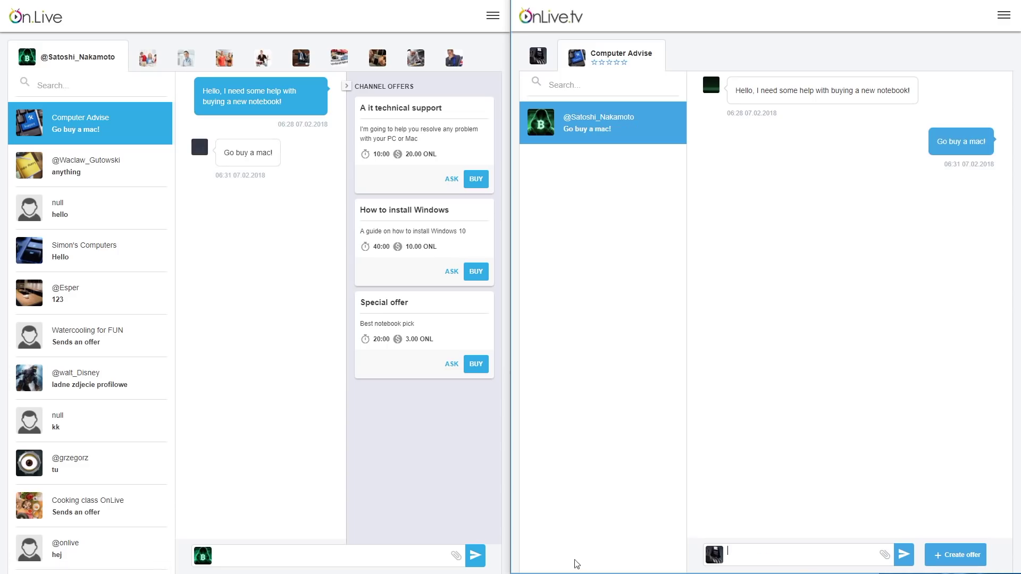
pyautogui.click(353, 556)
pyautogui.write('This is urgent')
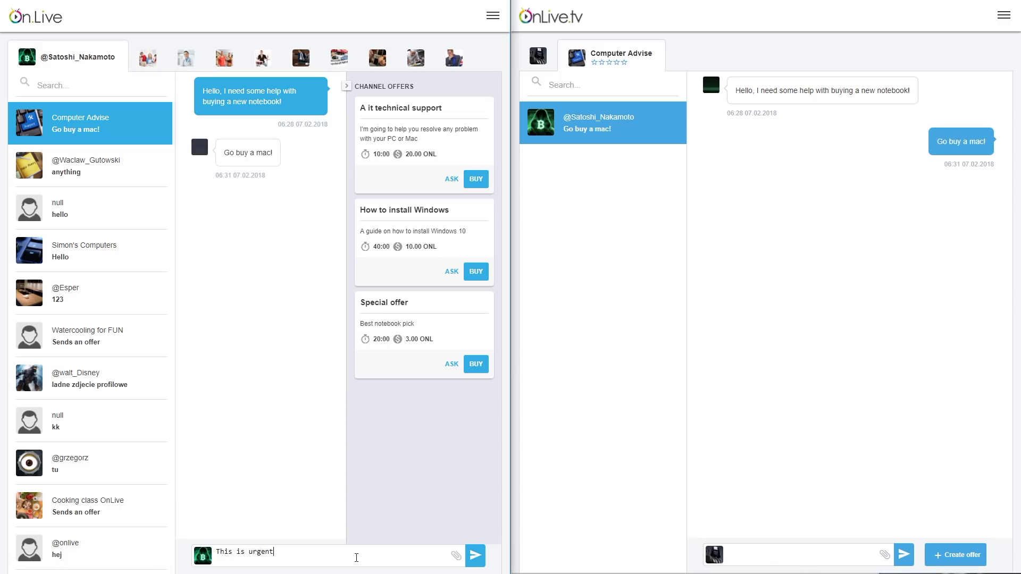
pyautogui.write('!')
pyautogui.press('Return')
# Step: Propose a 15 min / 3 ONL live session, counter with '20 min!?', and agree 'OK!'
pyautogui.click(747, 554)
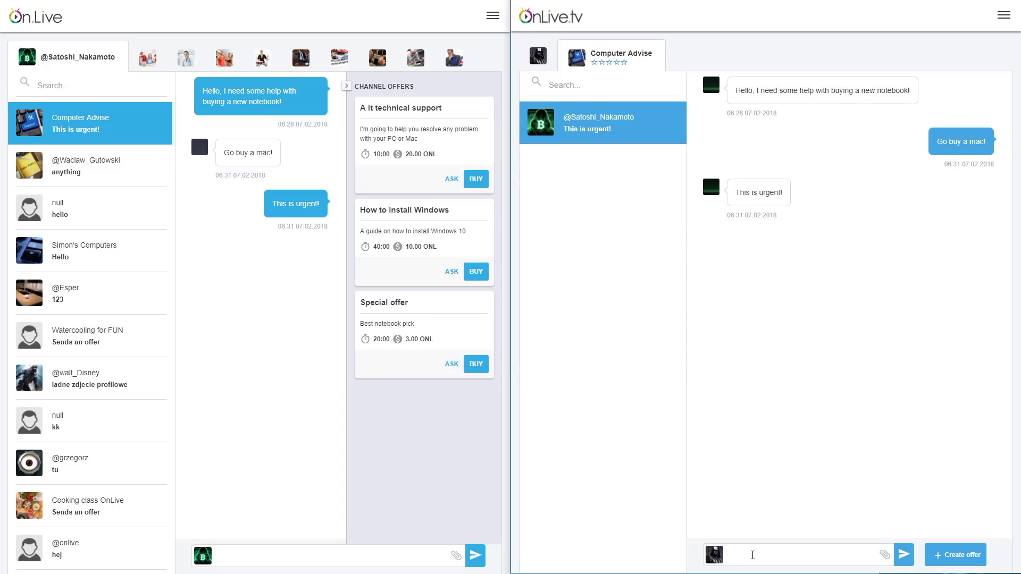
pyautogui.write('How about a live')
pyautogui.write(' session?')
pyautogui.write(' 15 min3')
pyautogui.write(' ONL?')
pyautogui.press('Return')
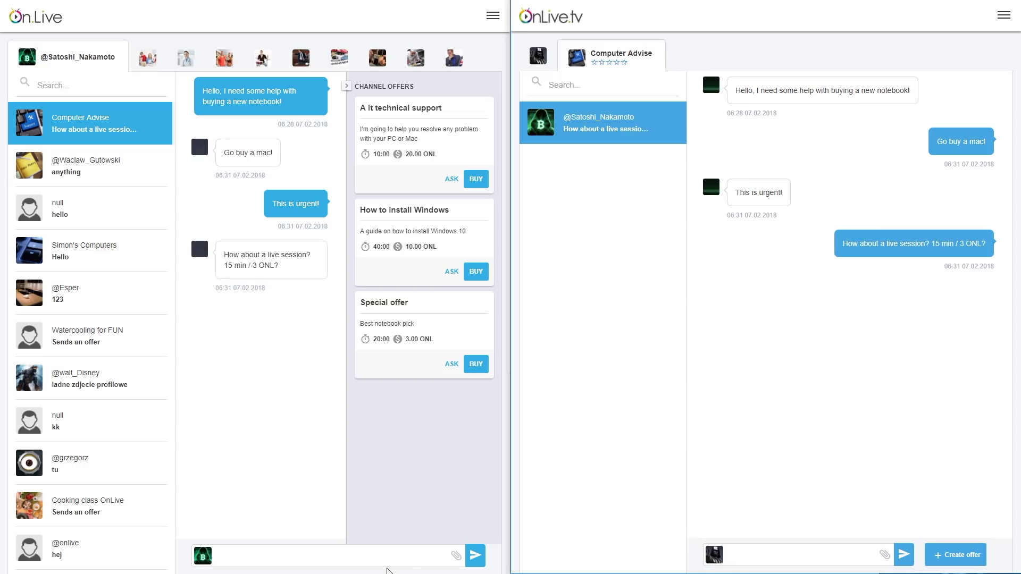
pyautogui.click(392, 563)
pyautogui.write('20 m')
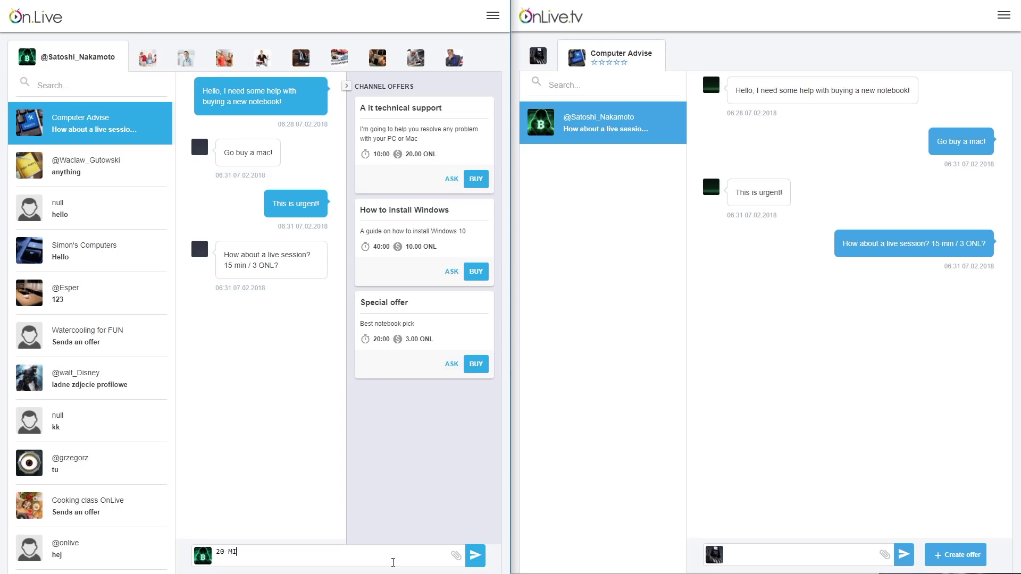
pyautogui.write('in!?')
pyautogui.press('Return')
pyautogui.click(779, 557)
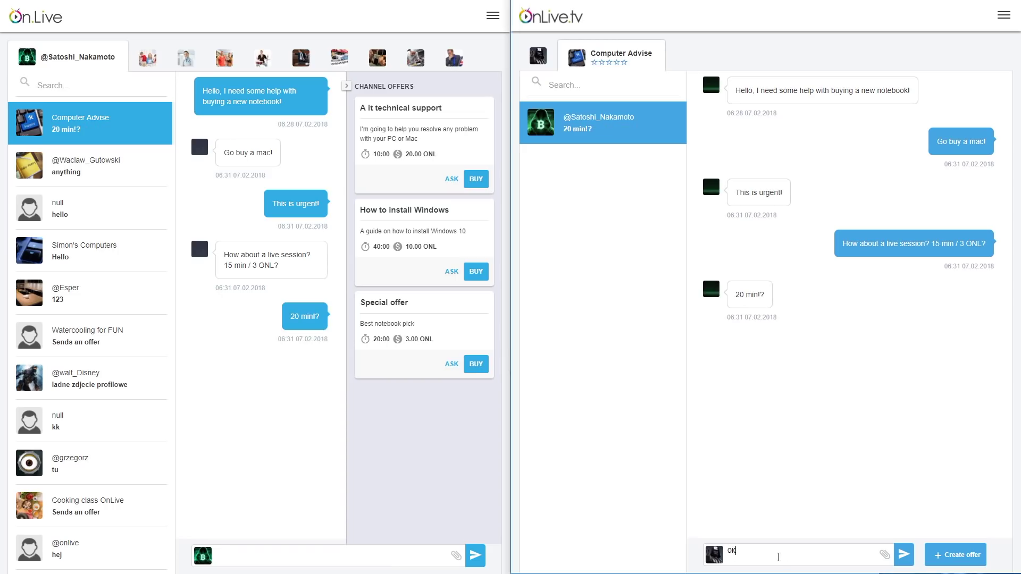
pyautogui.press('Return')
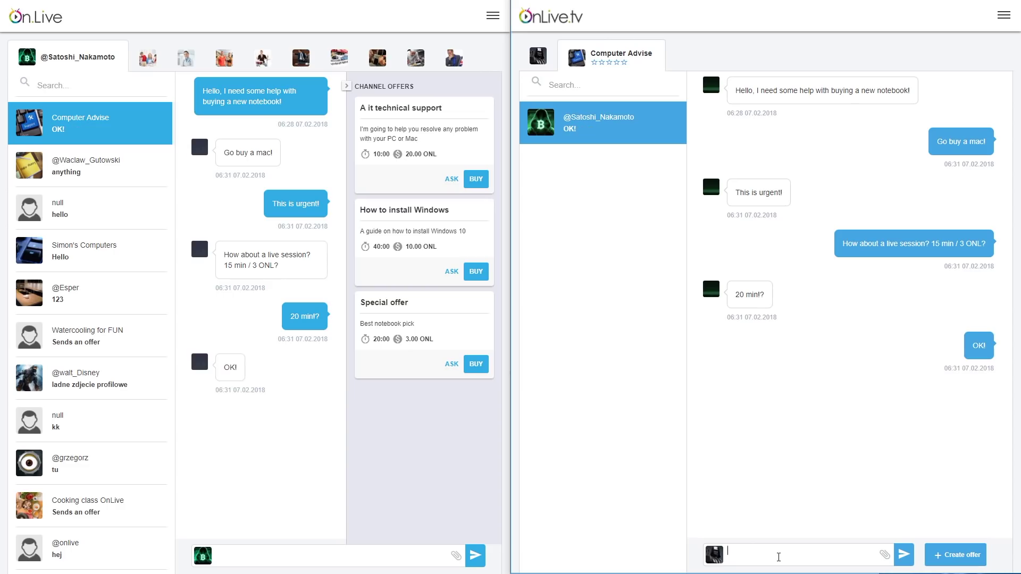
pyautogui.click(955, 554)
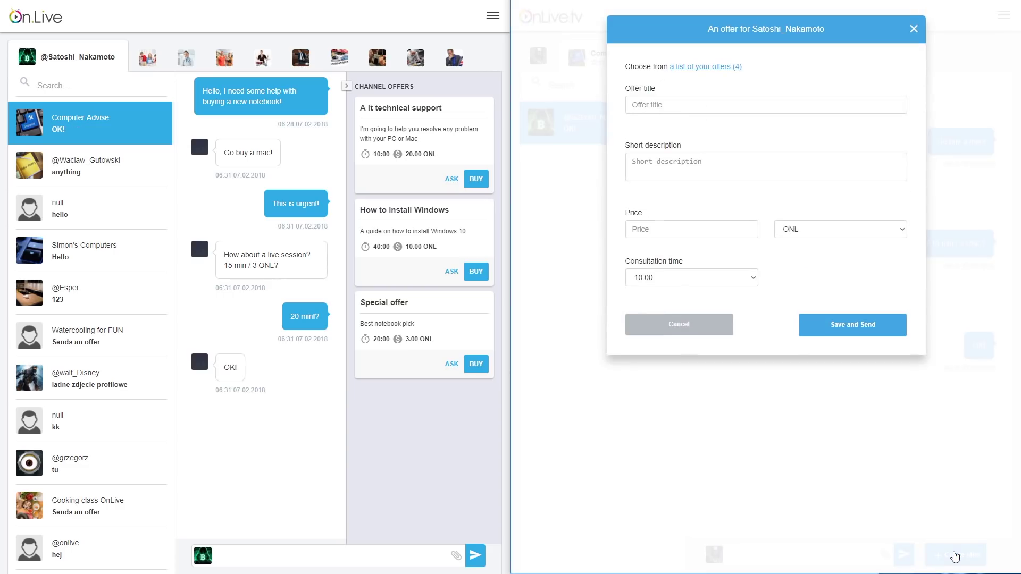
# Step: Browse the saved, dedicated and public offer lists, then return to the blank offer form
pyautogui.click(694, 70)
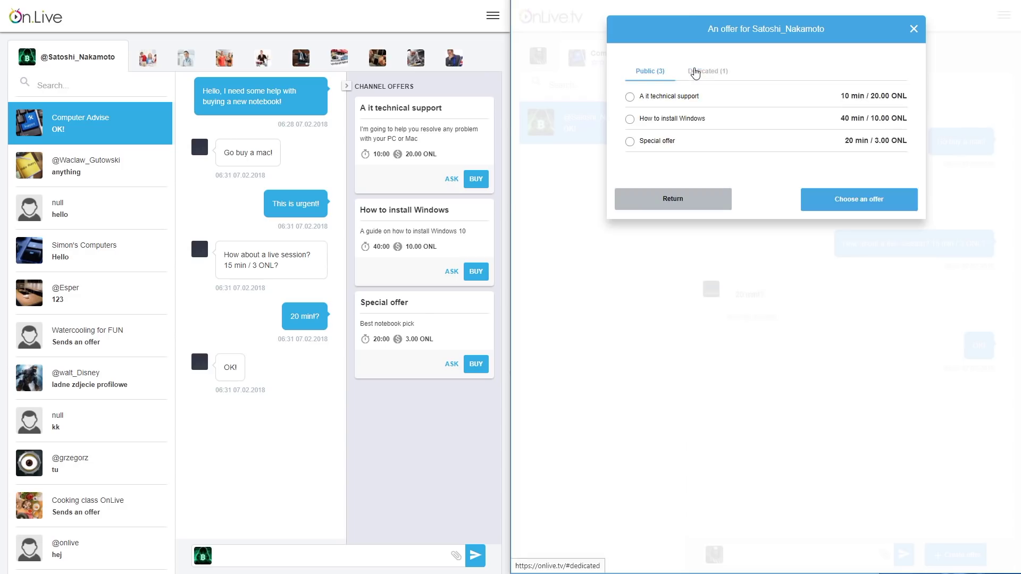
pyautogui.click(707, 71)
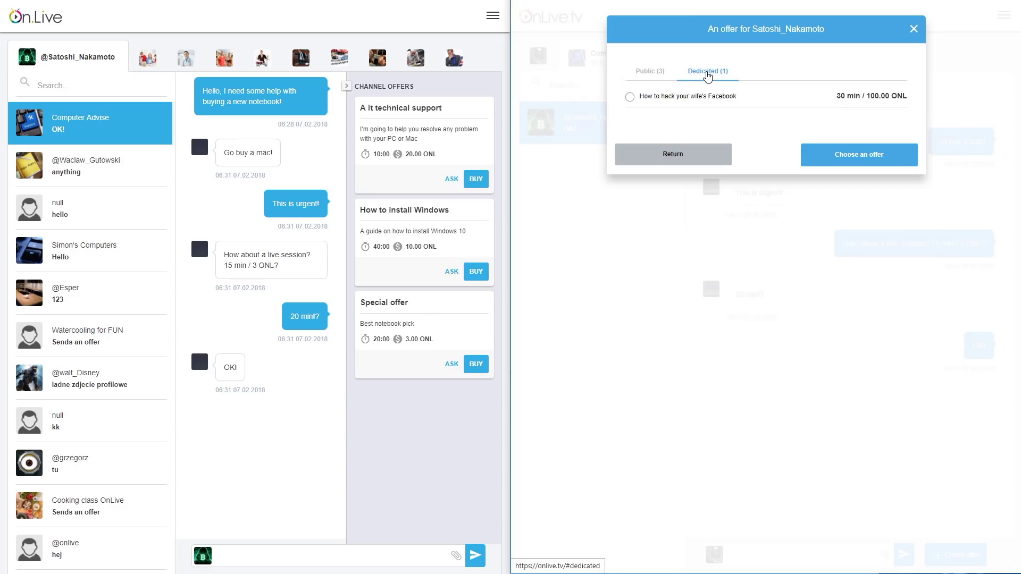
pyautogui.click(651, 71)
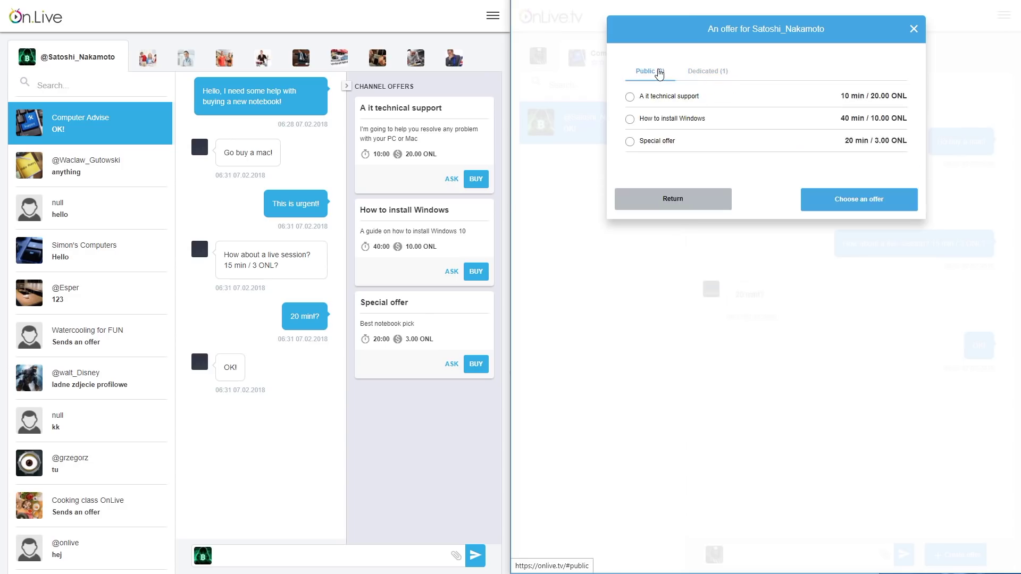
pyautogui.click(674, 199)
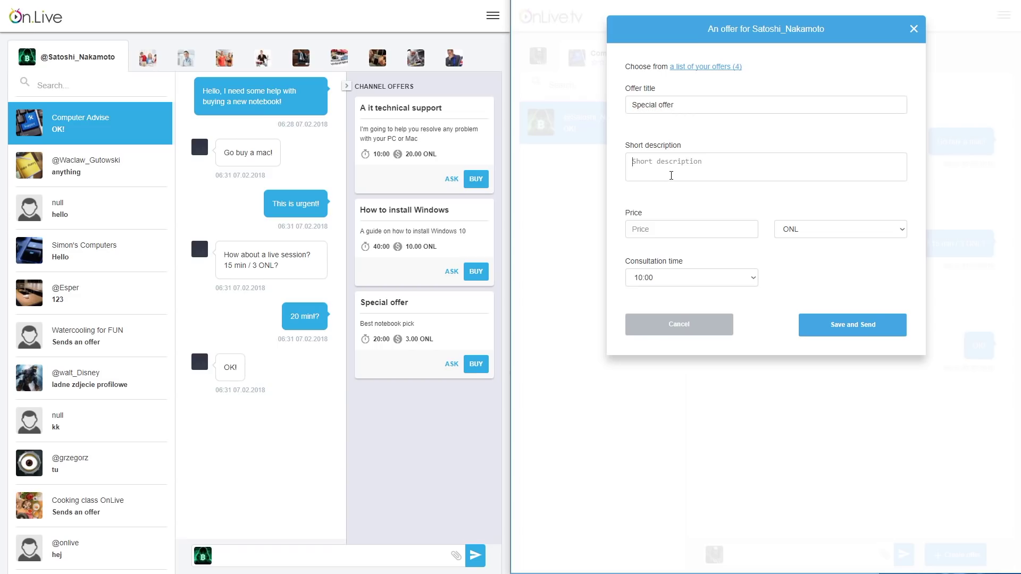
pyautogui.write('How to pick up a good notebook')
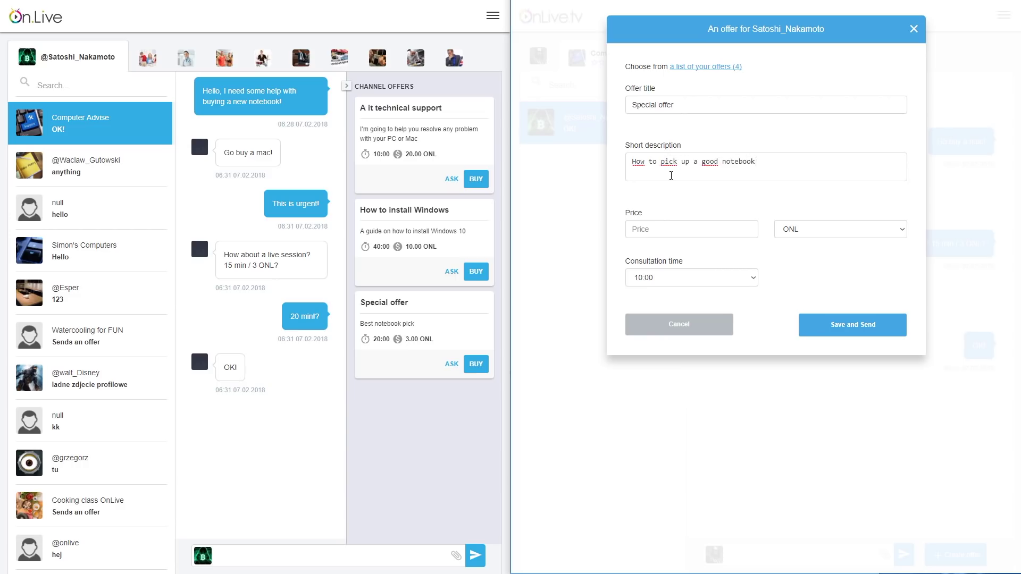
# Step: Save and send the 3 ONL, 20-minute 'Special offer' on picking a good notebook
pyautogui.click(701, 276)
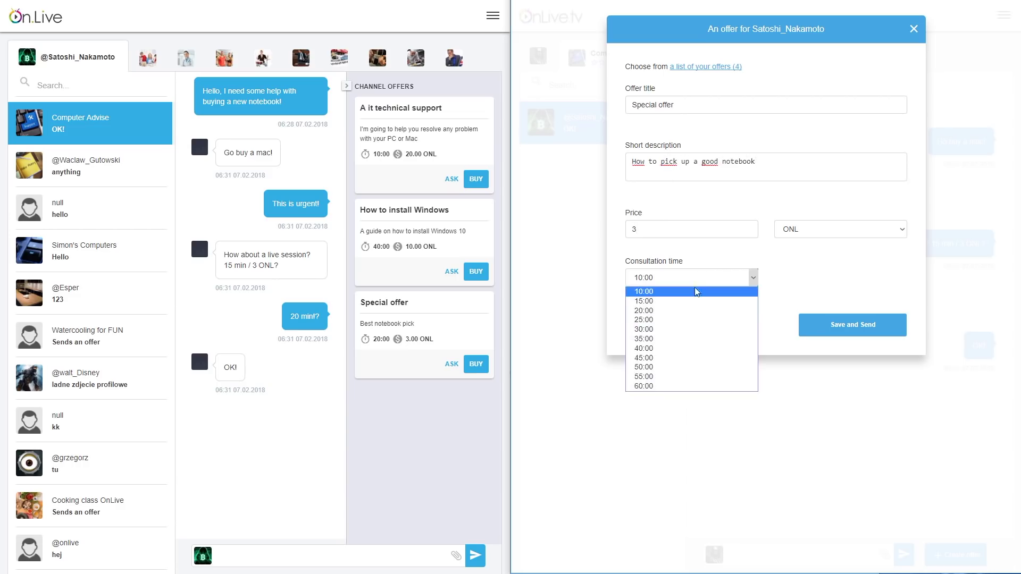
pyautogui.click(695, 311)
pyautogui.click(852, 325)
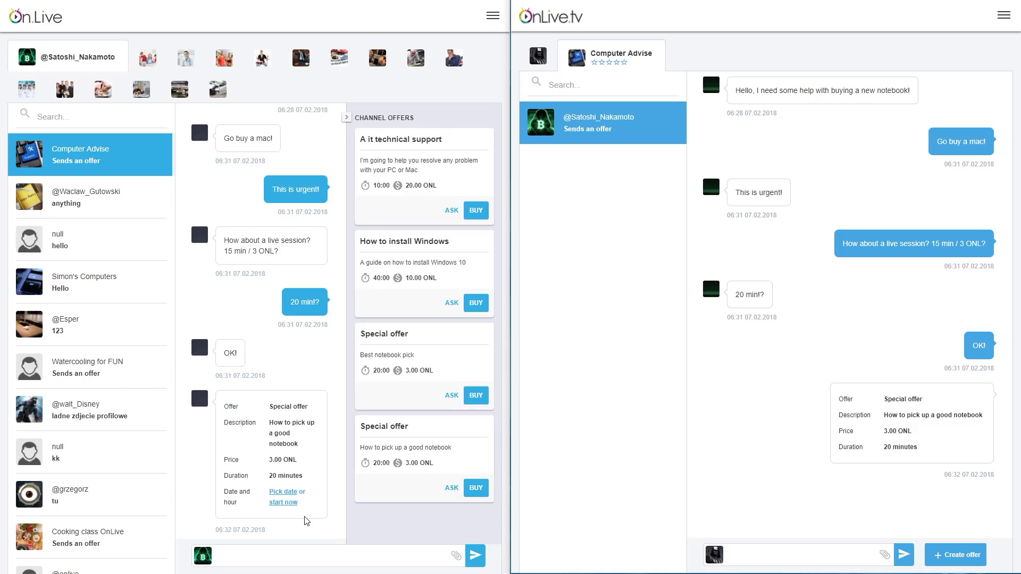
# Step: Start the notebook offer's live session now, sending the invitations
pyautogui.click(294, 505)
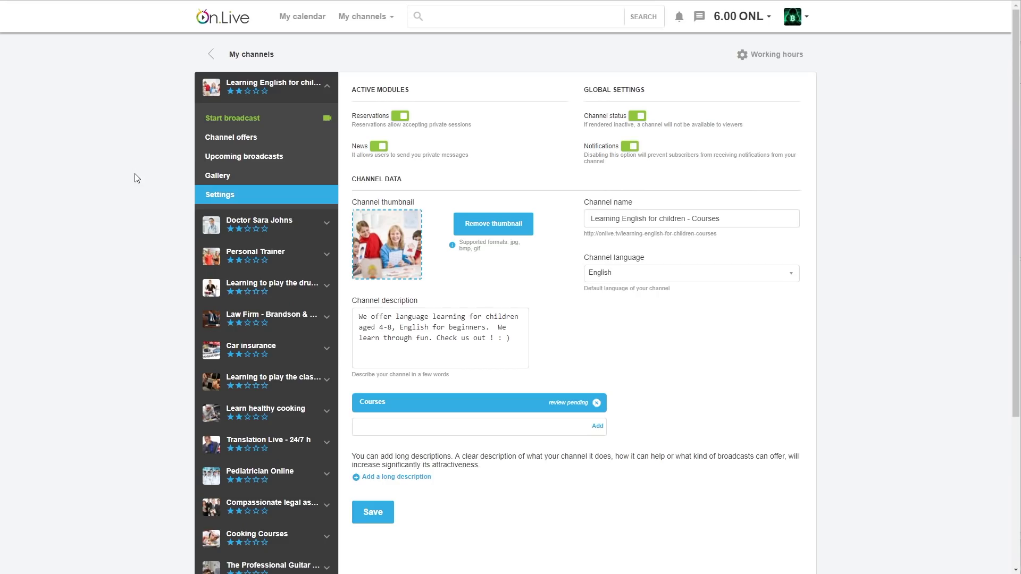
pyautogui.scroll(-2, 141, 191)
# Step: Review Cooking Courses' offers, broadcasts and settings, then create the 'Fishing for newbies' channel
pyautogui.click(270, 428)
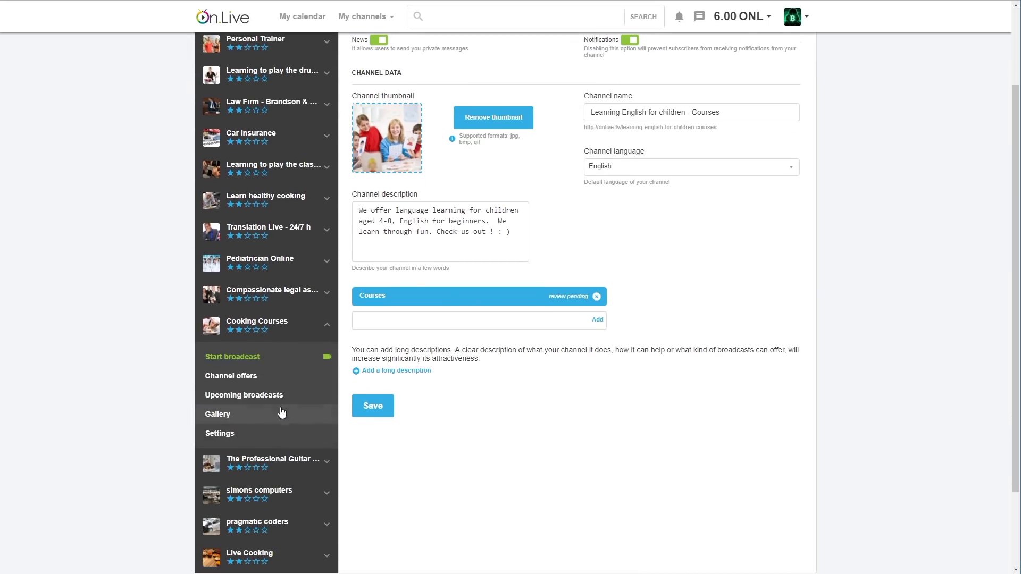
pyautogui.click(272, 381)
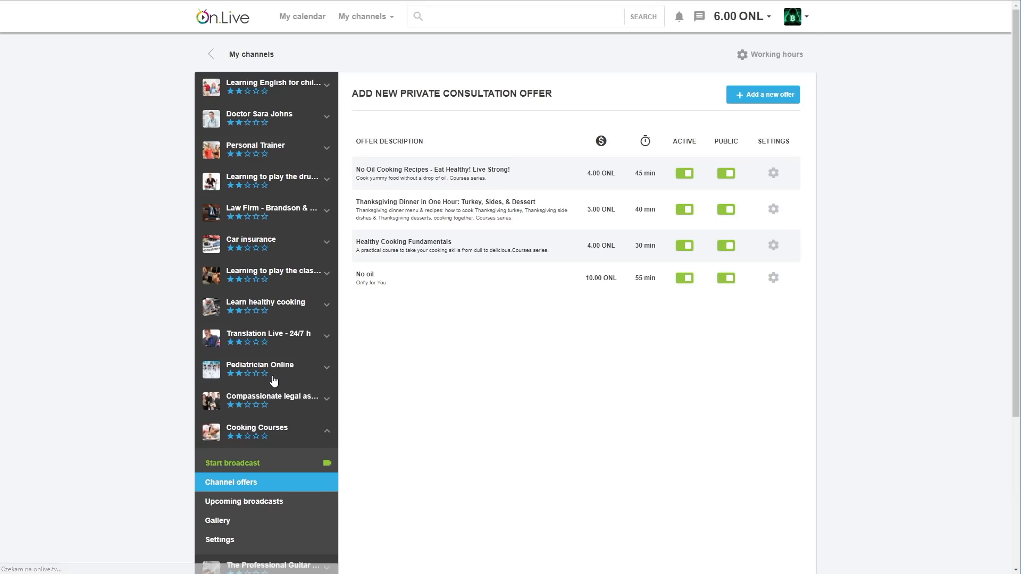
pyautogui.scroll(-2, 273, 381)
pyautogui.click(274, 397)
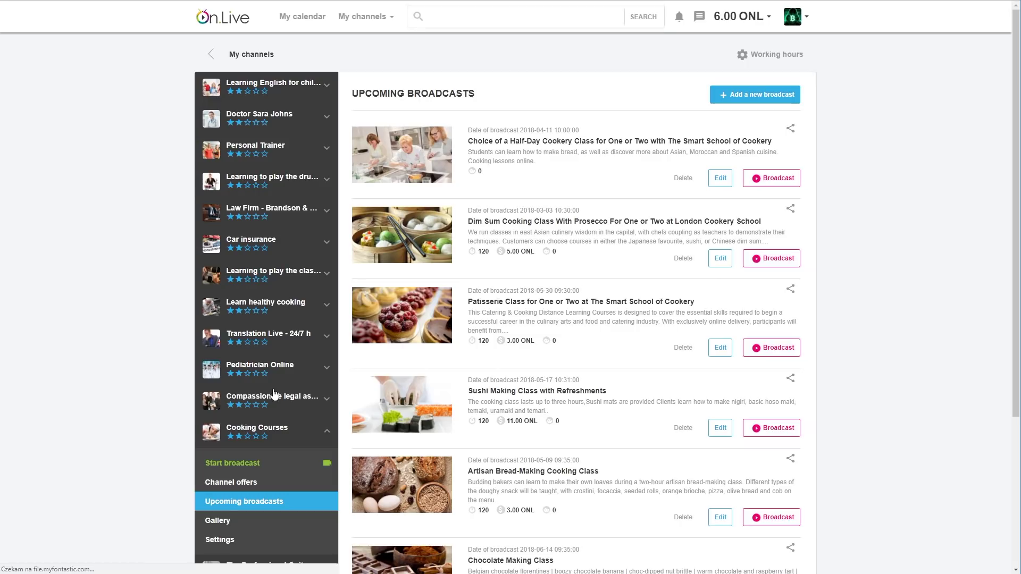
pyautogui.scroll(-2, 276, 378)
pyautogui.scroll(-1, 275, 378)
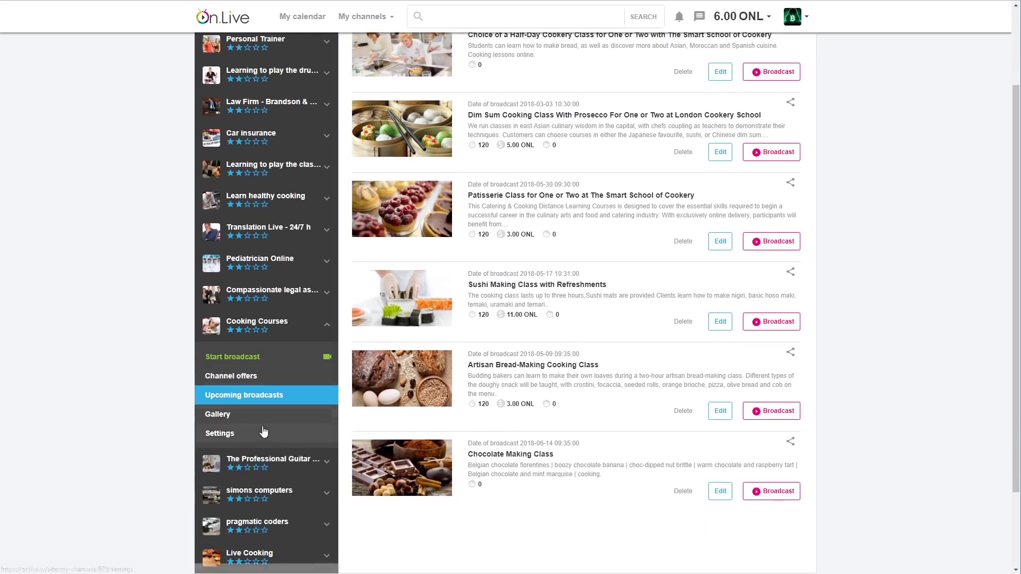
pyautogui.click(265, 433)
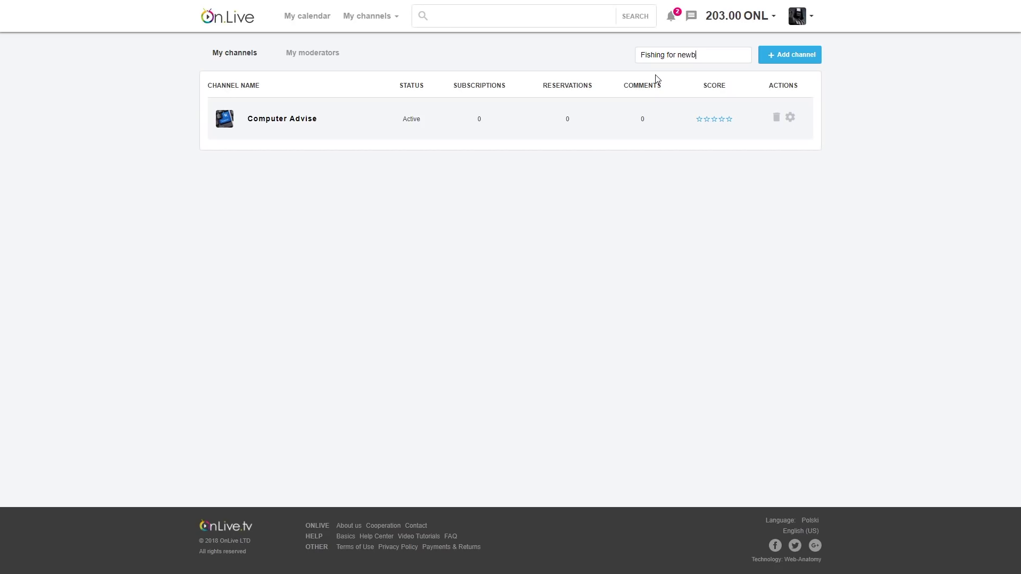
pyautogui.click(777, 58)
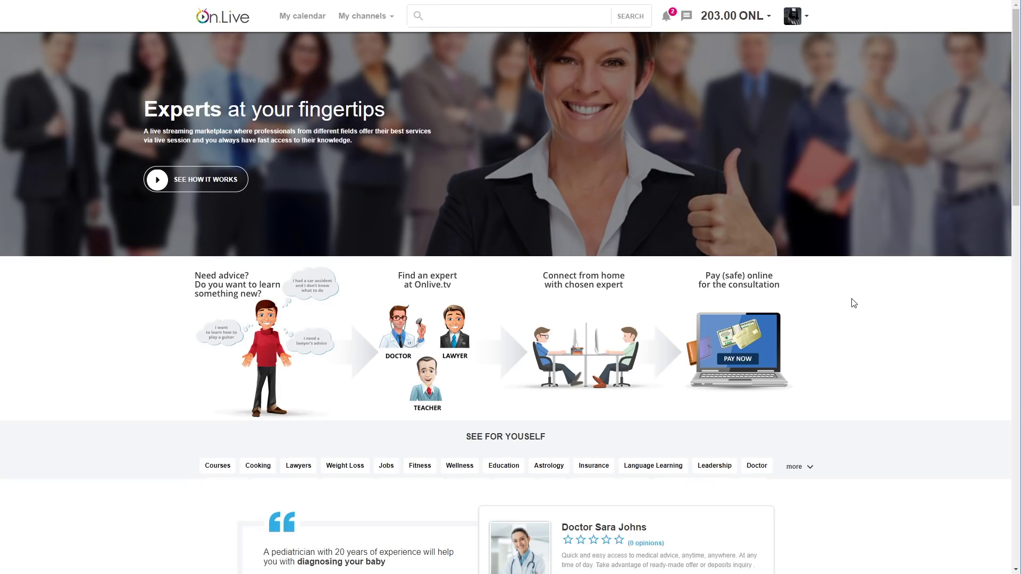
pyautogui.scroll(-1, 853, 303)
pyautogui.scroll(-1, 855, 303)
pyautogui.scroll(-1, 855, 301)
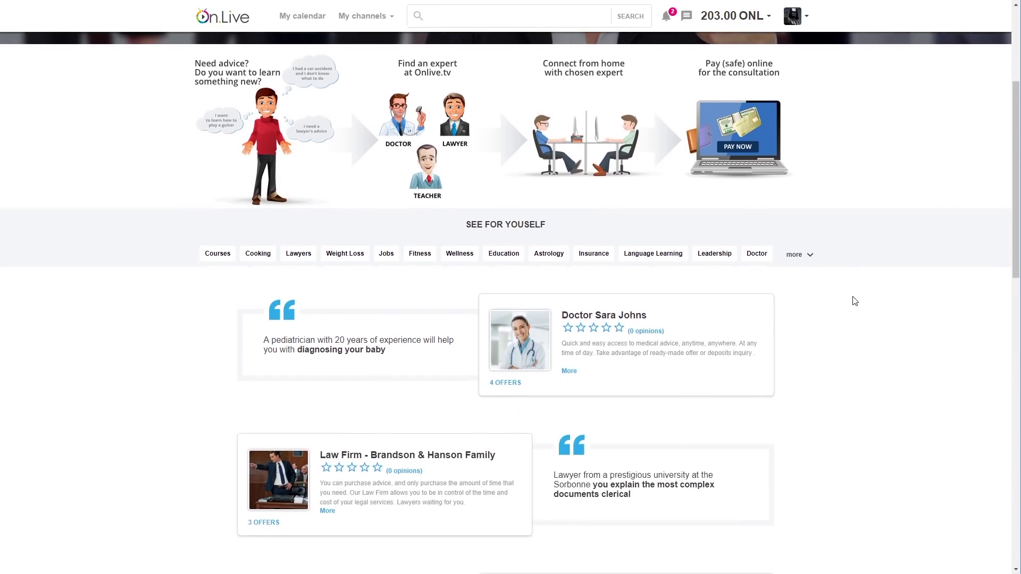
pyautogui.scroll(-1, 854, 301)
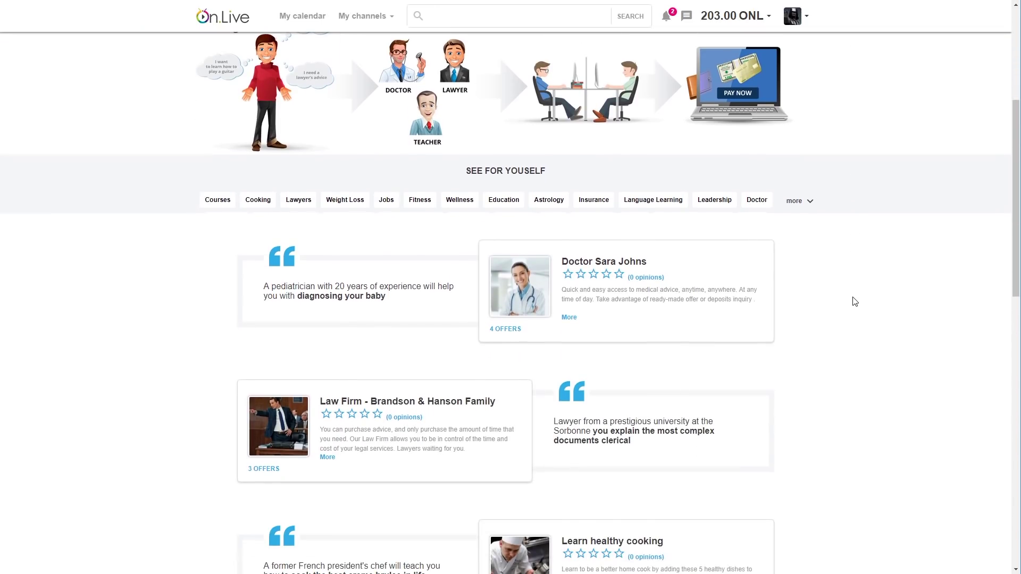
# Step: Browse the Cooking category results and watch the Healthy cooking live stream
pyautogui.click(259, 207)
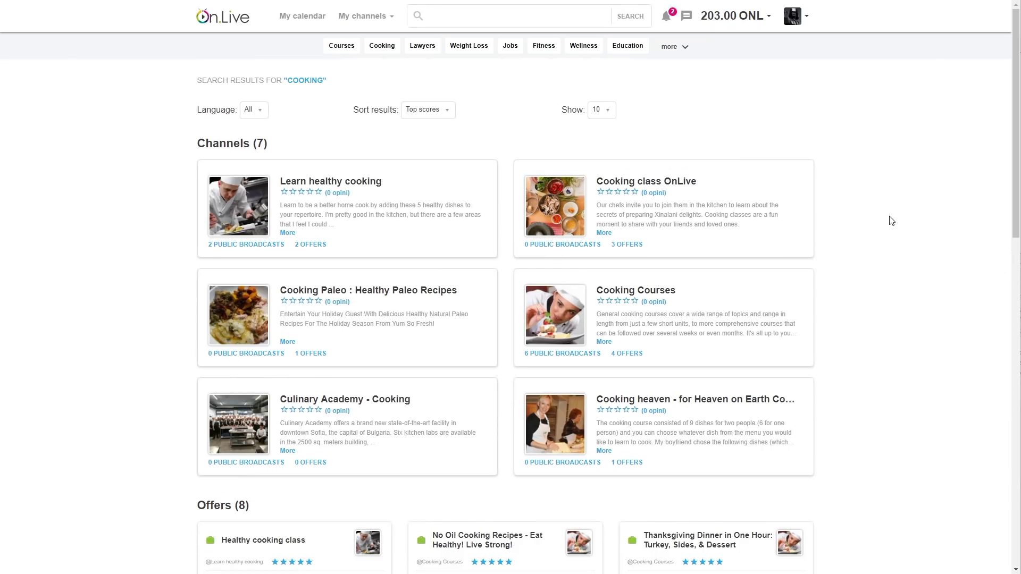
pyautogui.scroll(-1, 893, 222)
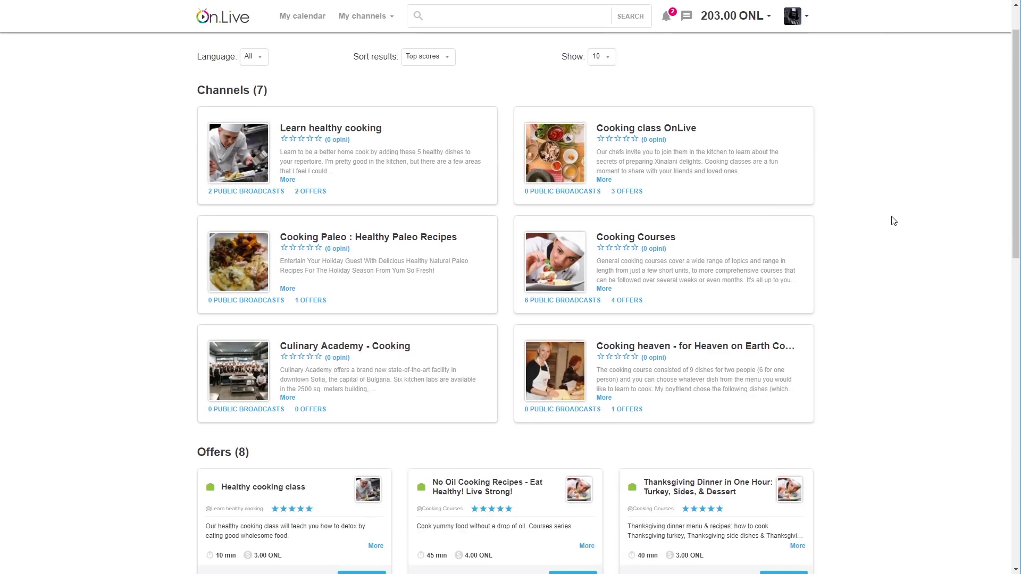
pyautogui.scroll(-1, 894, 222)
pyautogui.scroll(-1, 894, 221)
pyautogui.scroll(-1, 894, 220)
pyautogui.scroll(-2, 894, 220)
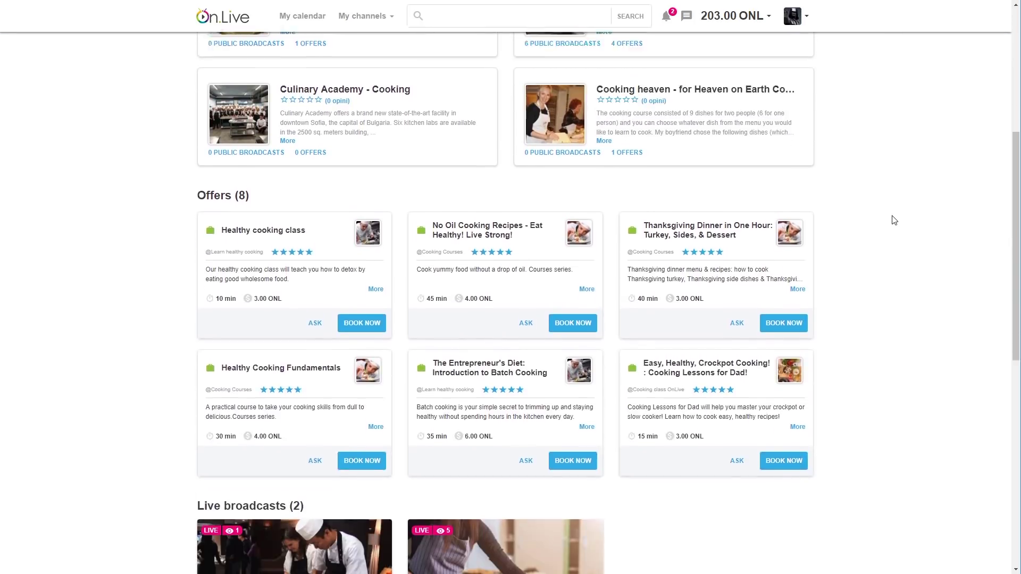
pyautogui.scroll(-2, 893, 220)
pyautogui.scroll(-1, 894, 220)
pyautogui.scroll(-2, 894, 221)
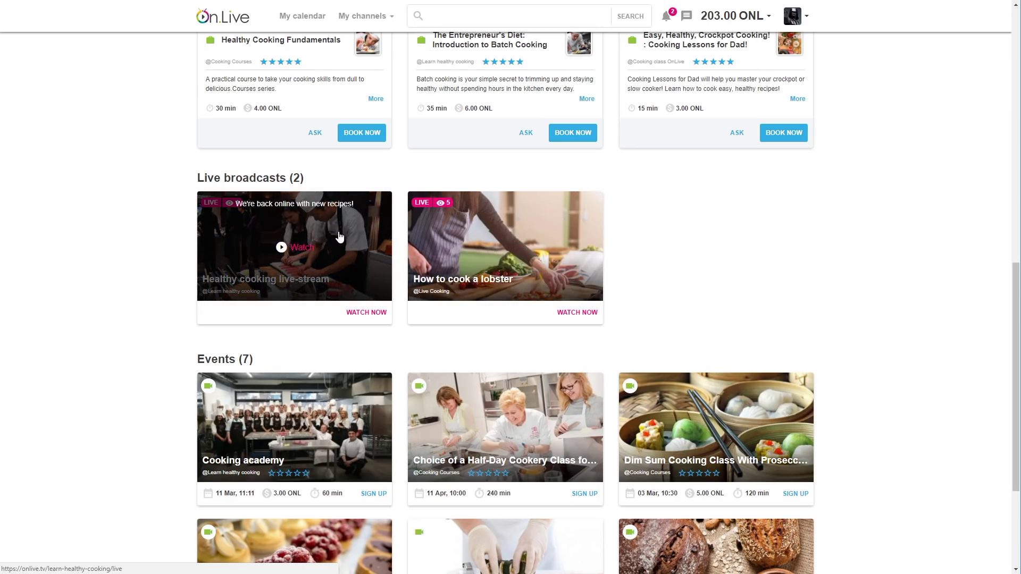
pyautogui.click(339, 238)
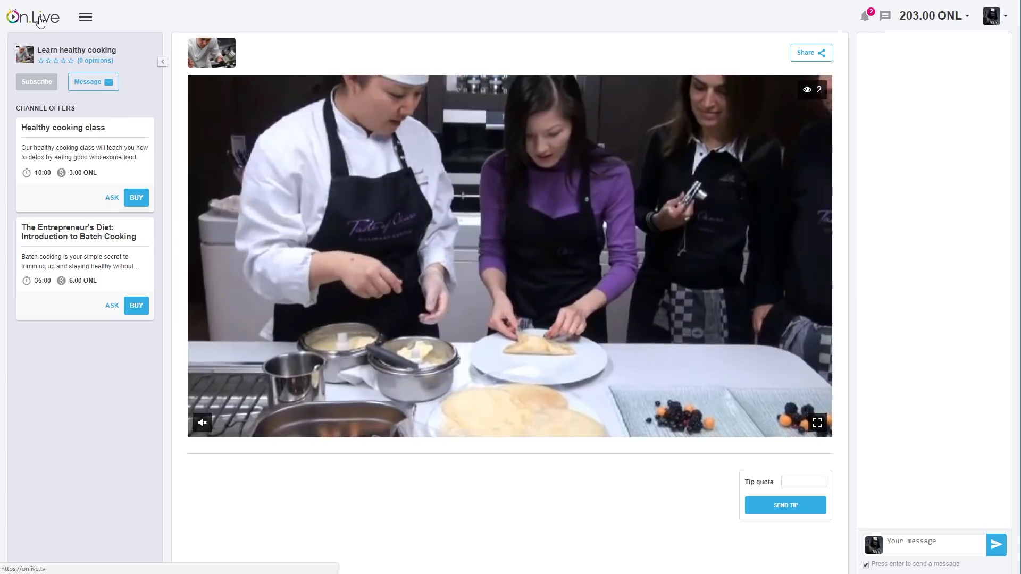
# Step: Leave the Healthy cooking stream and return to OnLive.tv's home page
pyautogui.click(38, 20)
# Step: Start a new Computer Advise broadcast and upload the keyboard picture as its thumbnail
pyautogui.click(294, 158)
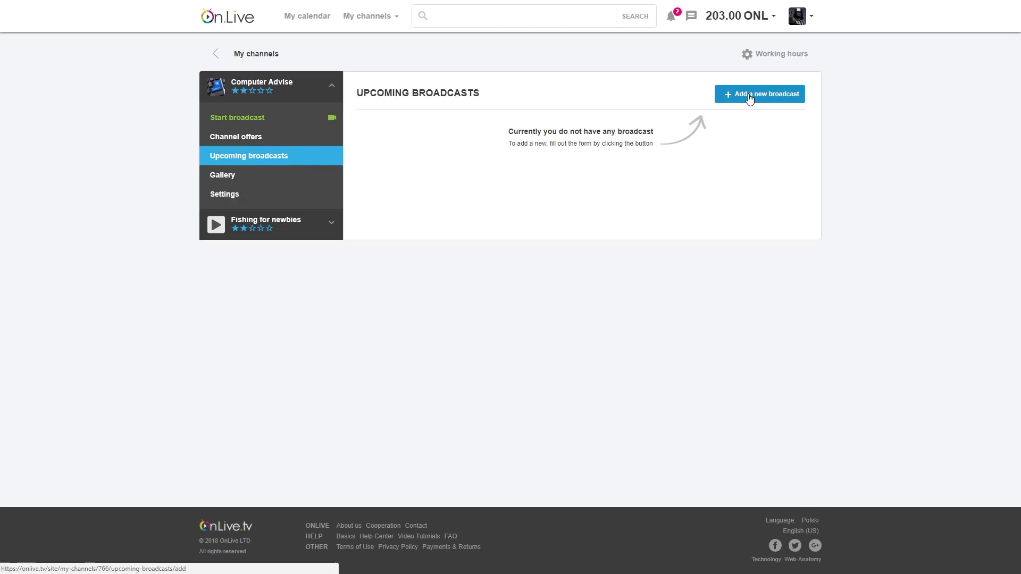
pyautogui.click(751, 99)
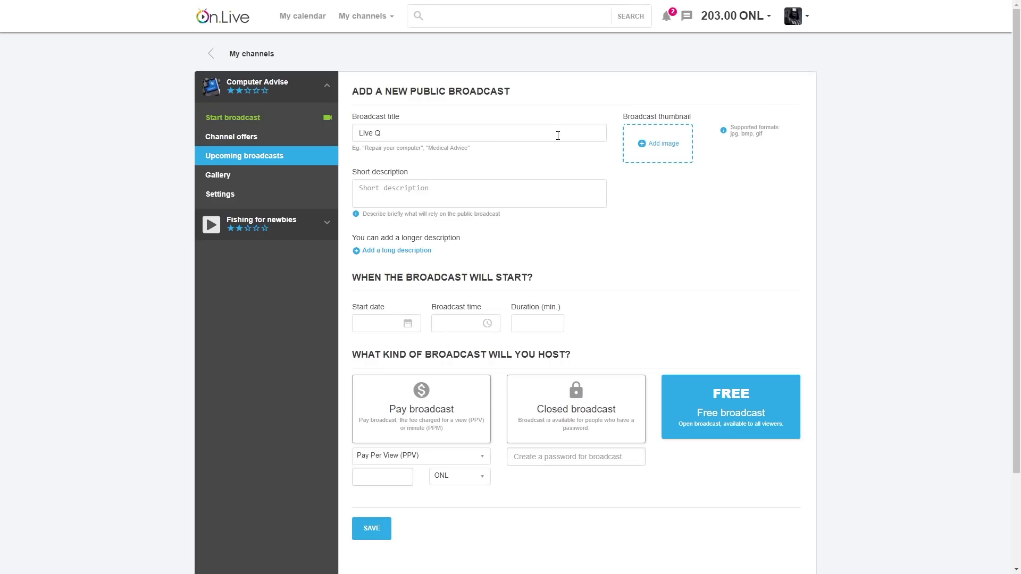
pyautogui.write('You ask, I tell')
pyautogui.click(655, 151)
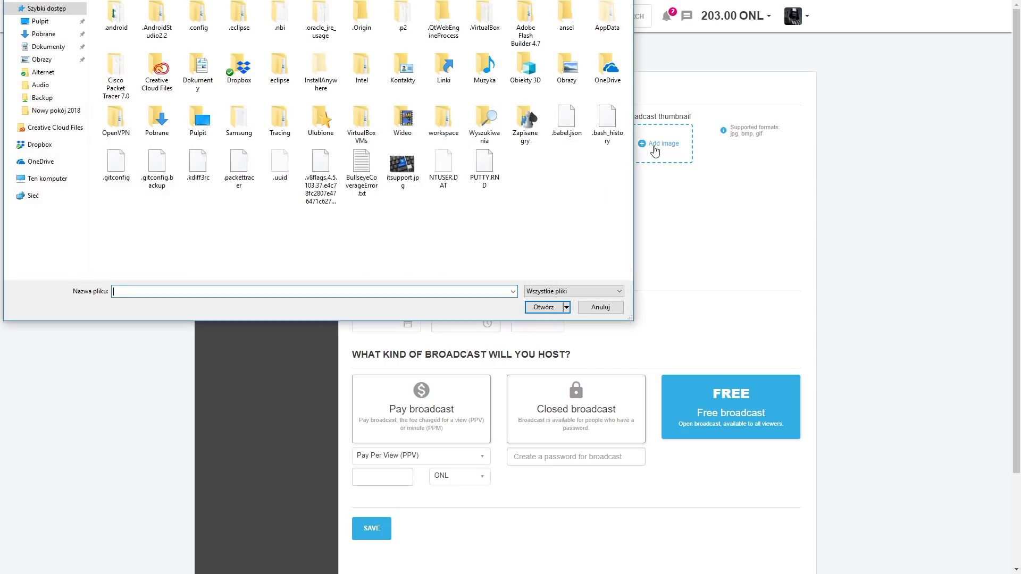
pyautogui.doubleClick(403, 169)
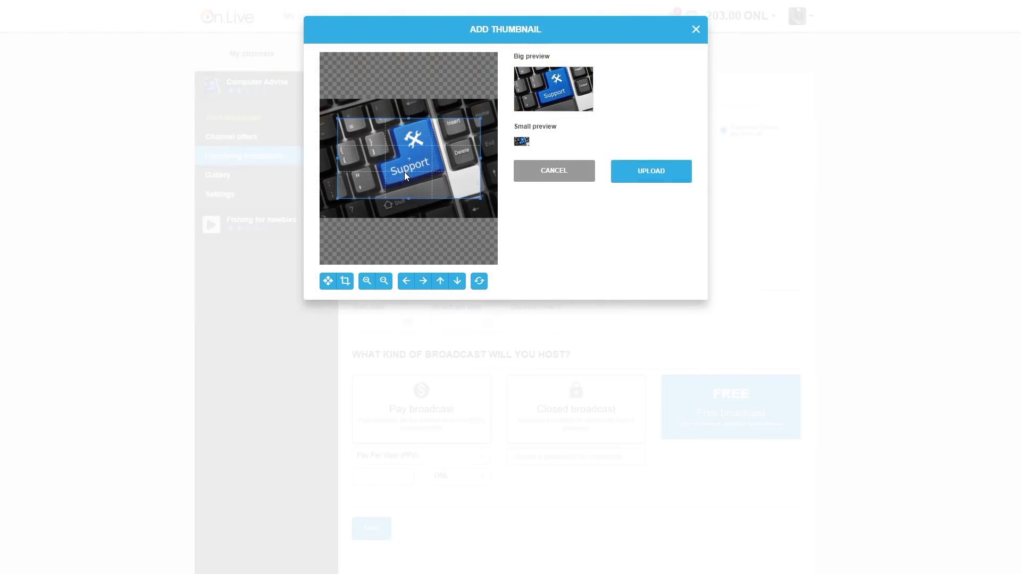
pyautogui.click(650, 179)
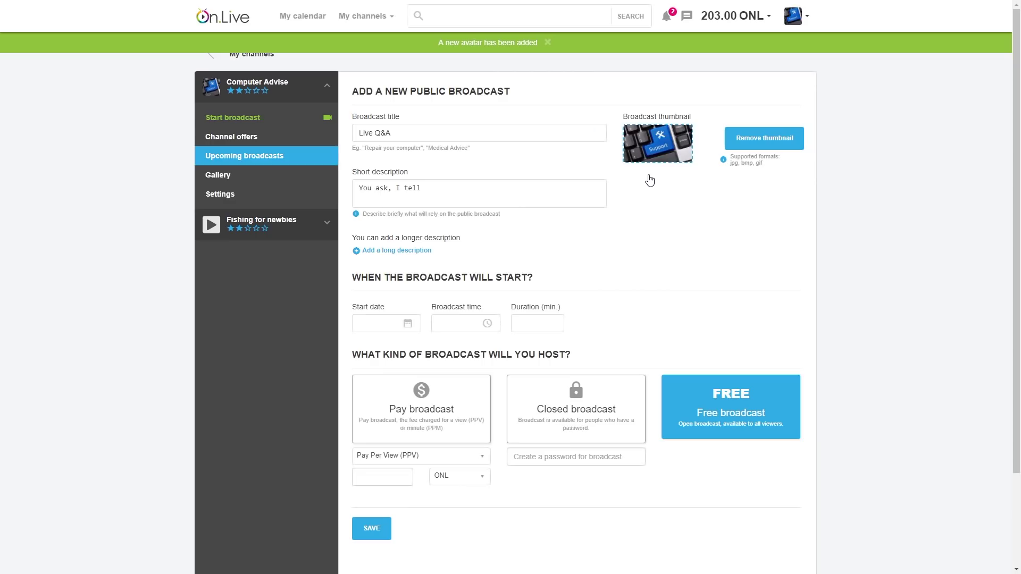
# Step: Schedule the broadcast for 8 February 2018 at 20:10, lasting 30 minutes
pyautogui.click(409, 330)
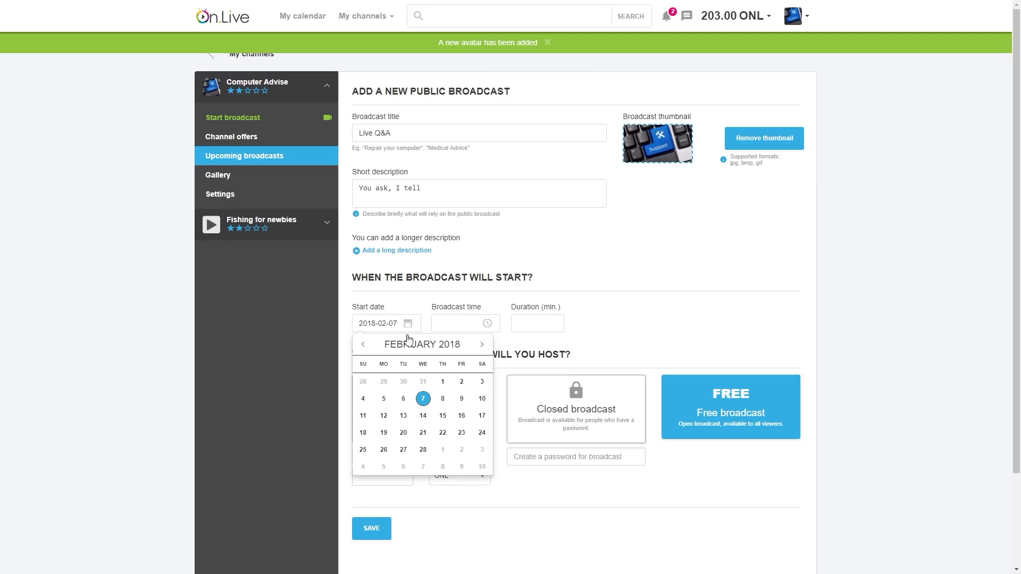
pyautogui.click(440, 399)
pyautogui.click(479, 325)
pyautogui.click(480, 343)
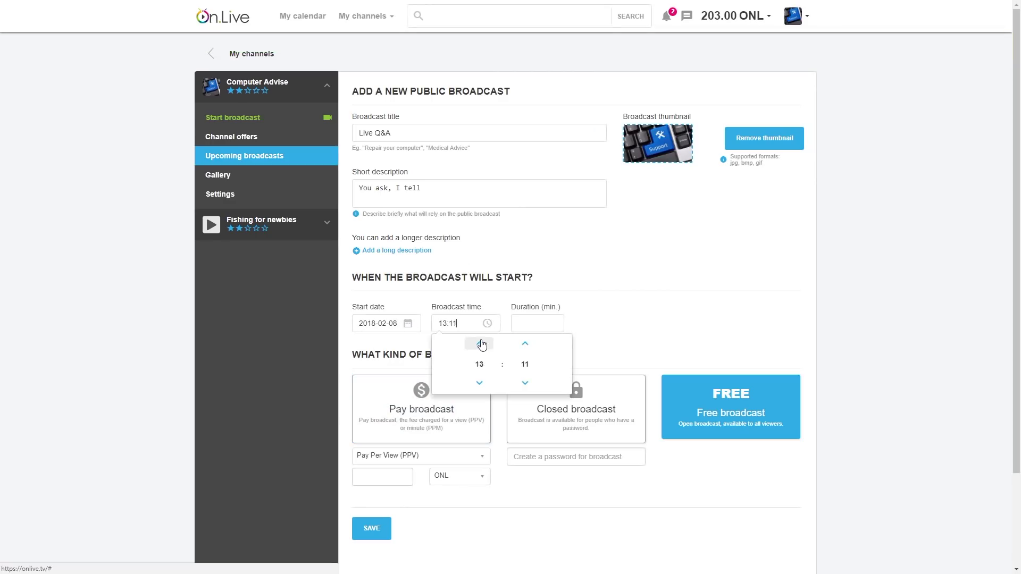
pyautogui.click(525, 382)
pyautogui.click(529, 325)
pyautogui.write('30')
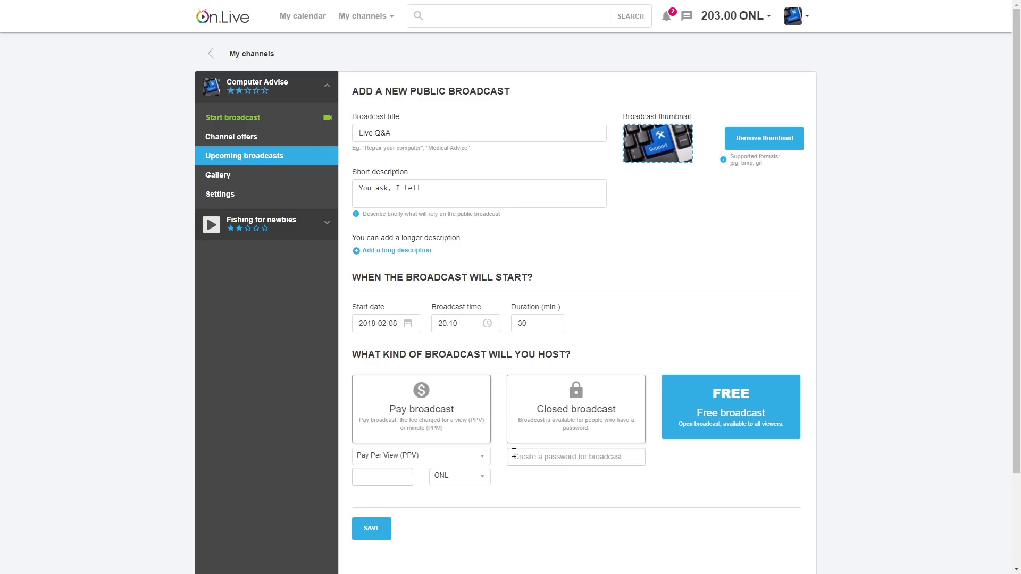
# Step: Compare pay-per-view and password options, then make the broadcast free
pyautogui.click(450, 457)
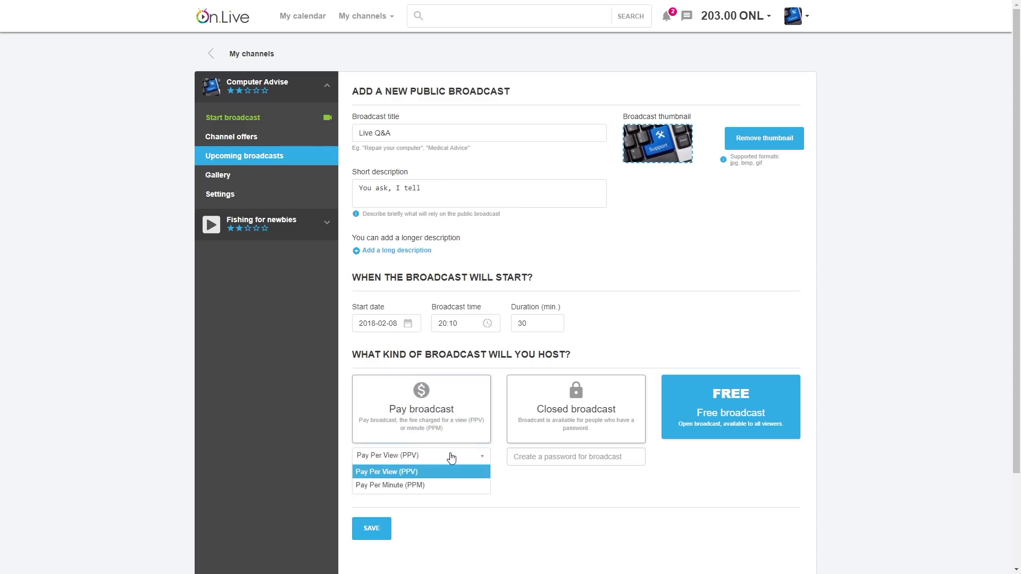
pyautogui.click(547, 430)
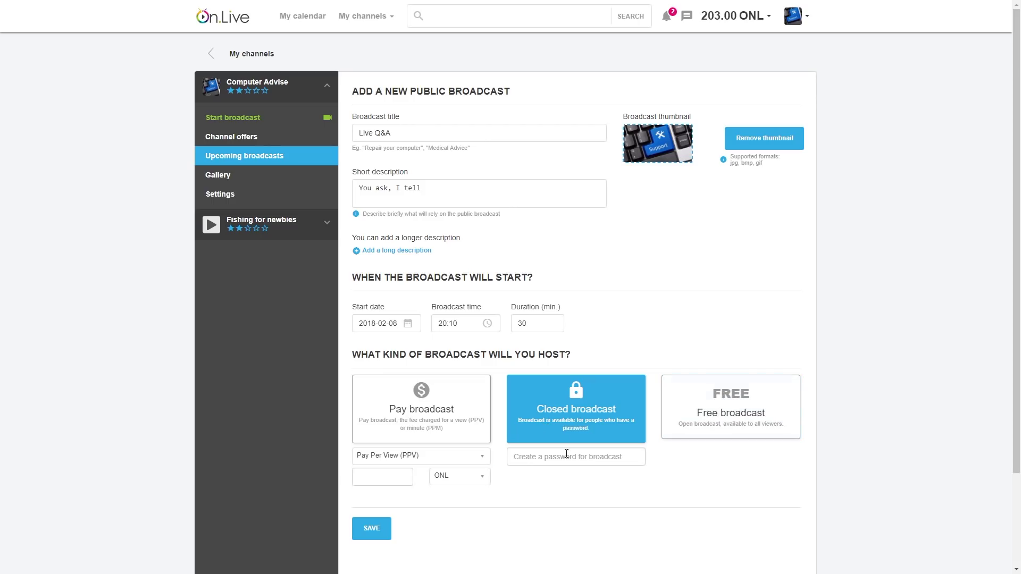
pyautogui.click(715, 422)
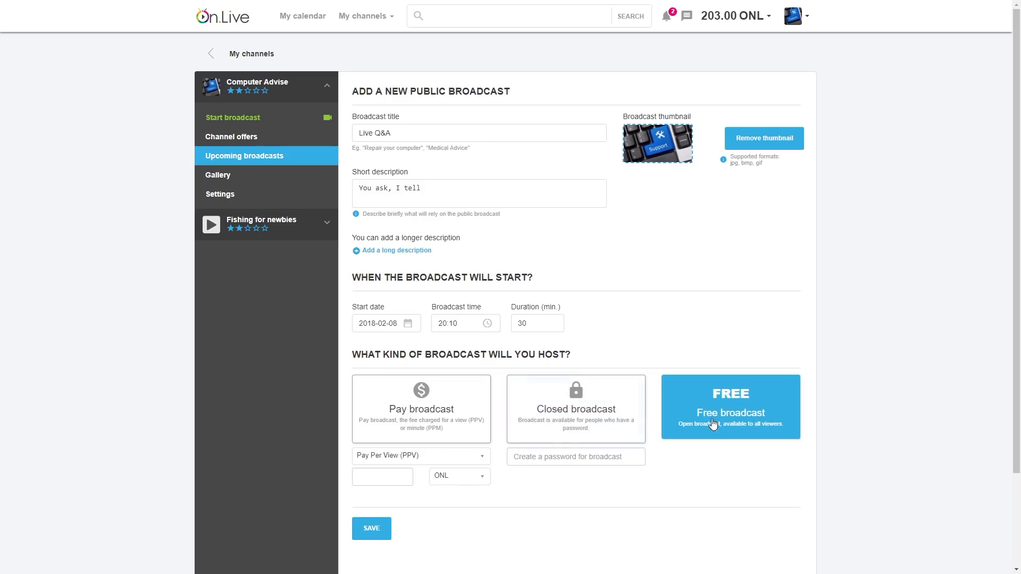
# Step: Save the 'Live Q&A' broadcast, open its live page and switch it ON AIR
pyautogui.click(388, 534)
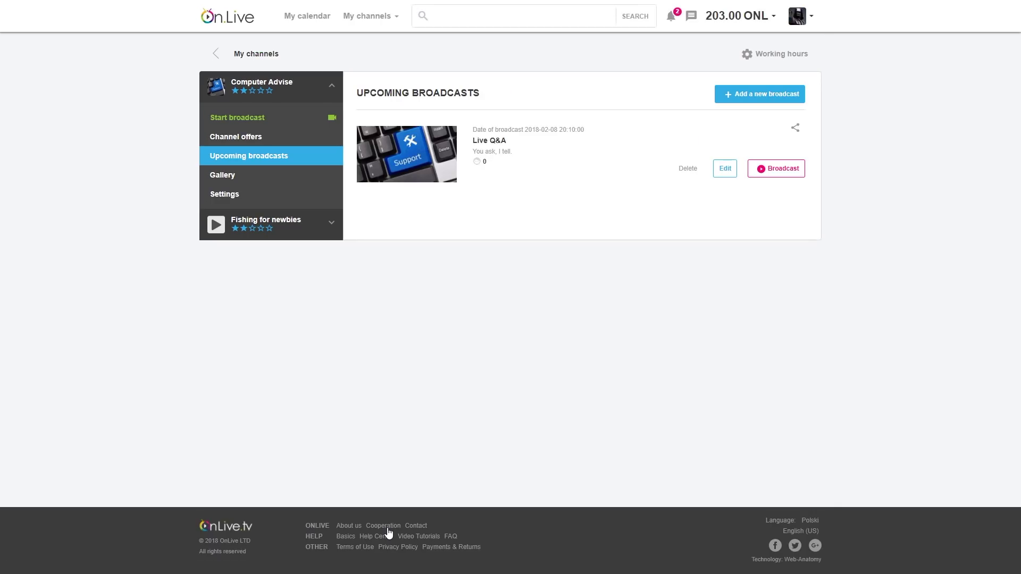
pyautogui.click(781, 171)
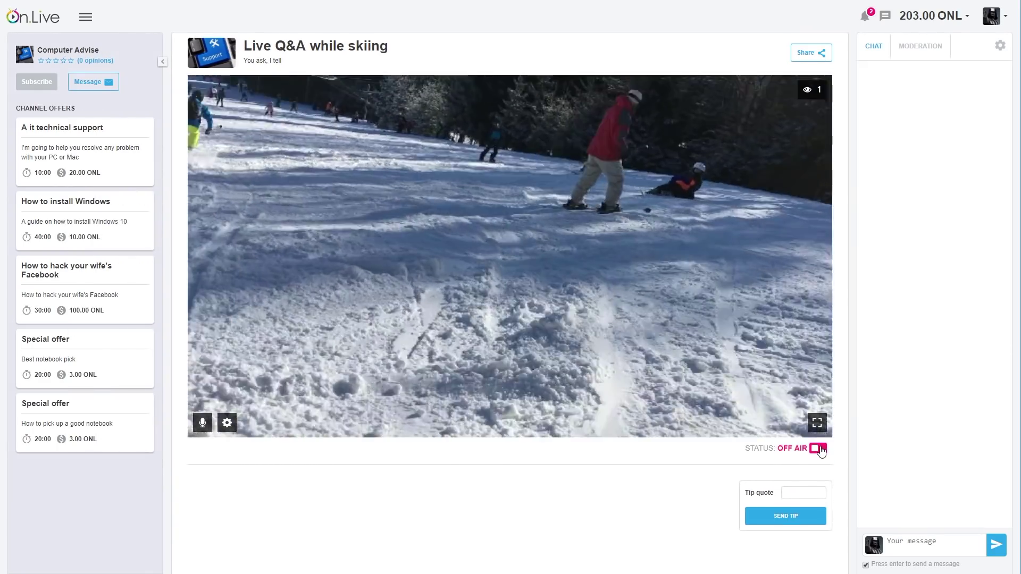
pyautogui.click(818, 448)
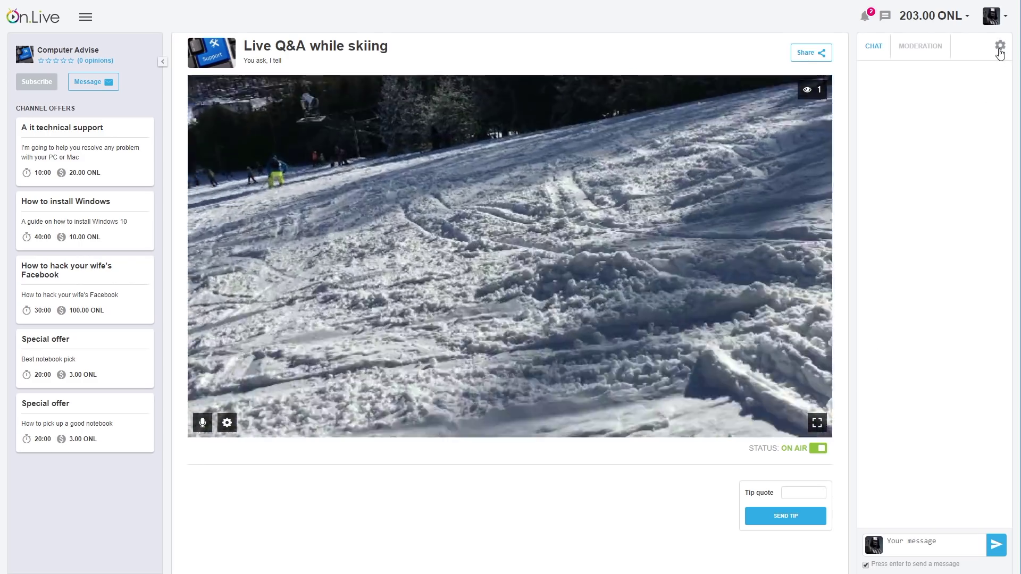
# Step: Append ' while skiing' to the broadcast title and keep chat at Free access
pyautogui.click(1000, 47)
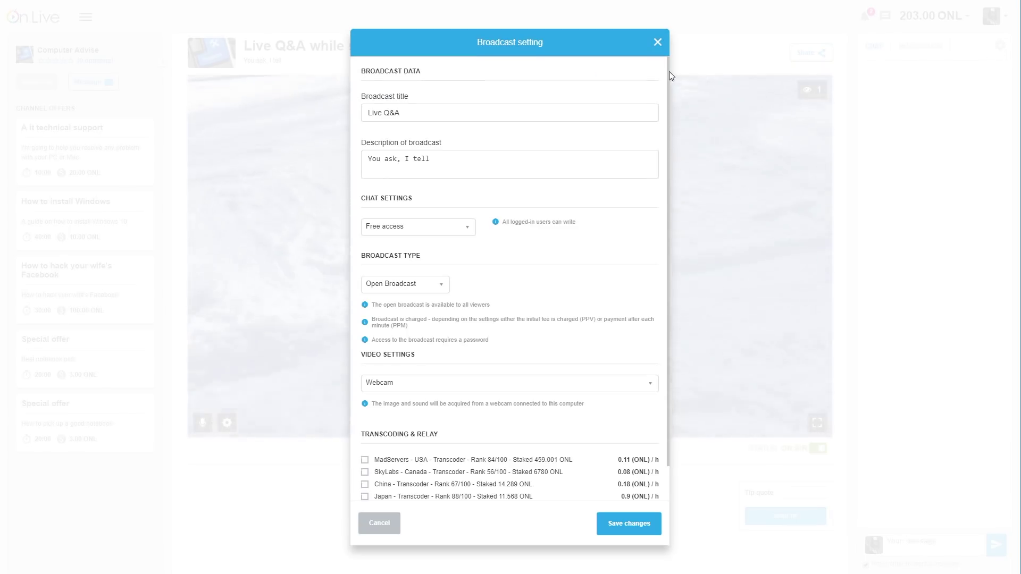
pyautogui.click(600, 119)
pyautogui.write('w')
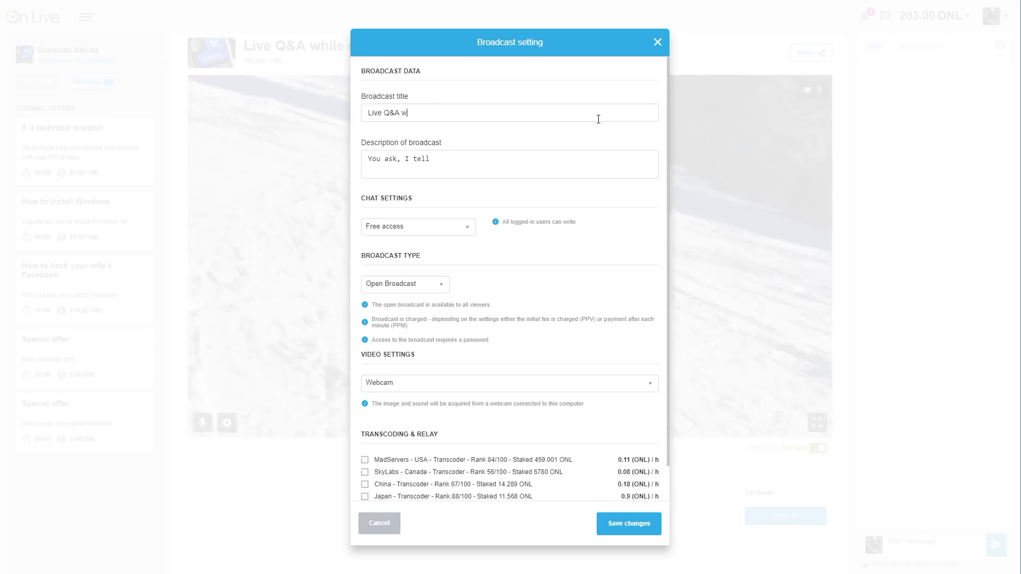
pyautogui.write('hile skiin')
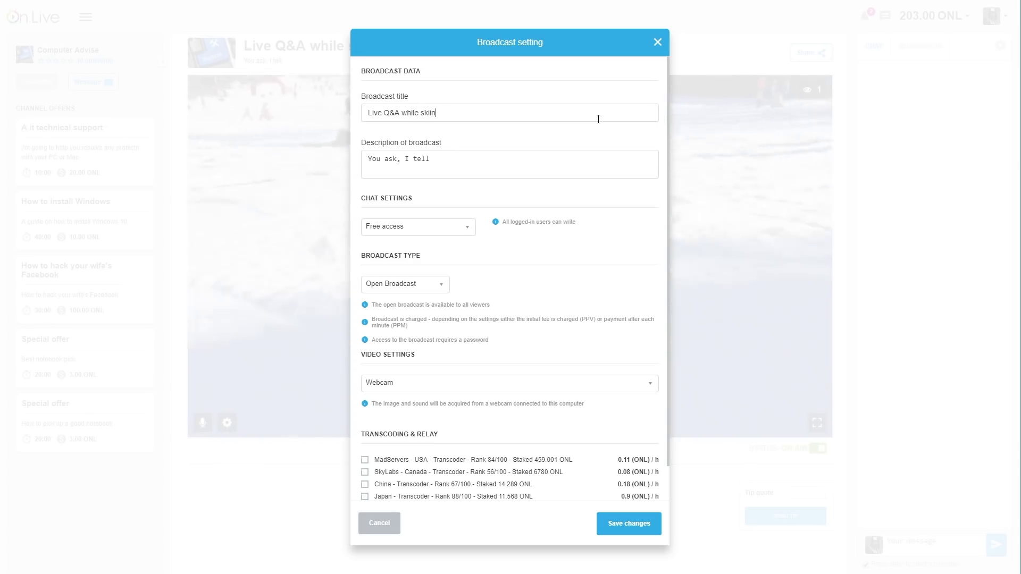
pyautogui.write('g')
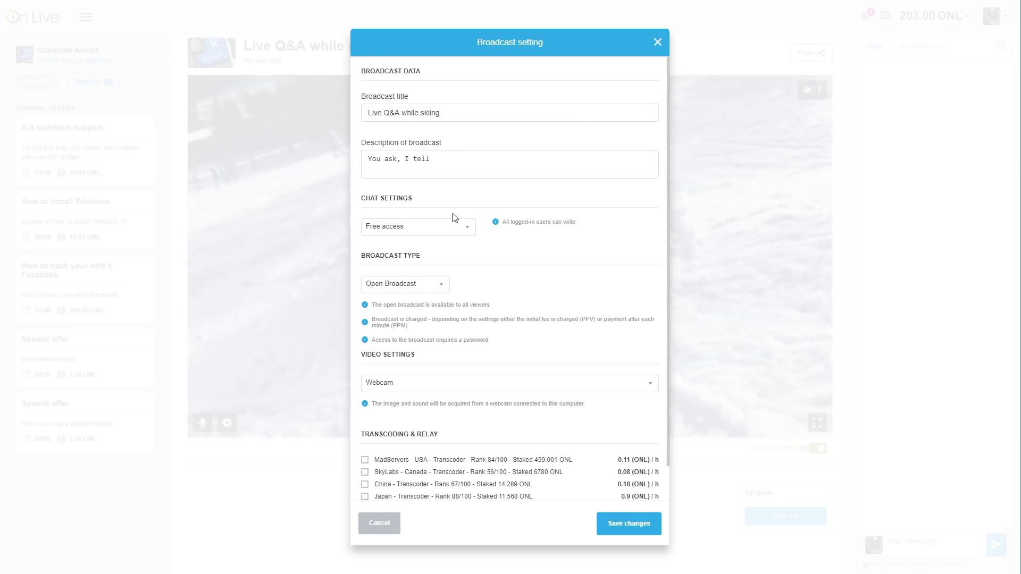
pyautogui.click(445, 230)
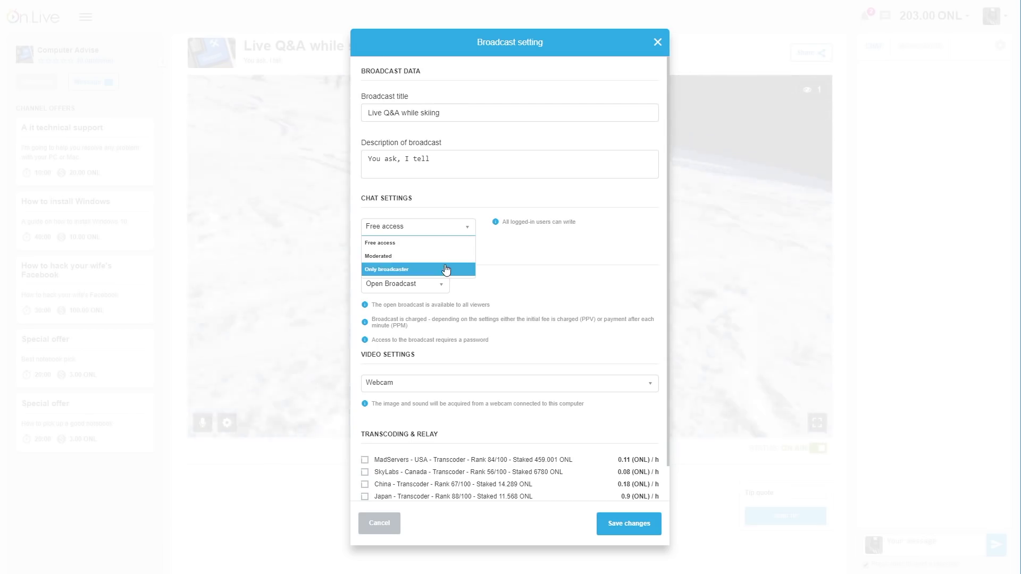
pyautogui.click(503, 259)
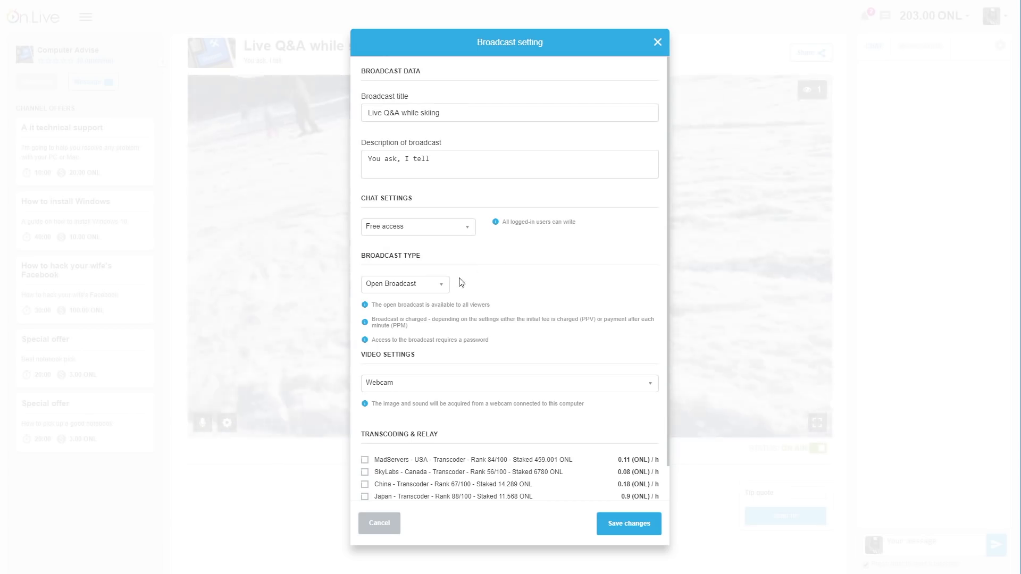
# Step: Review broadcast type and pay-per-view options, keeping the webcam as video source
pyautogui.click(435, 285)
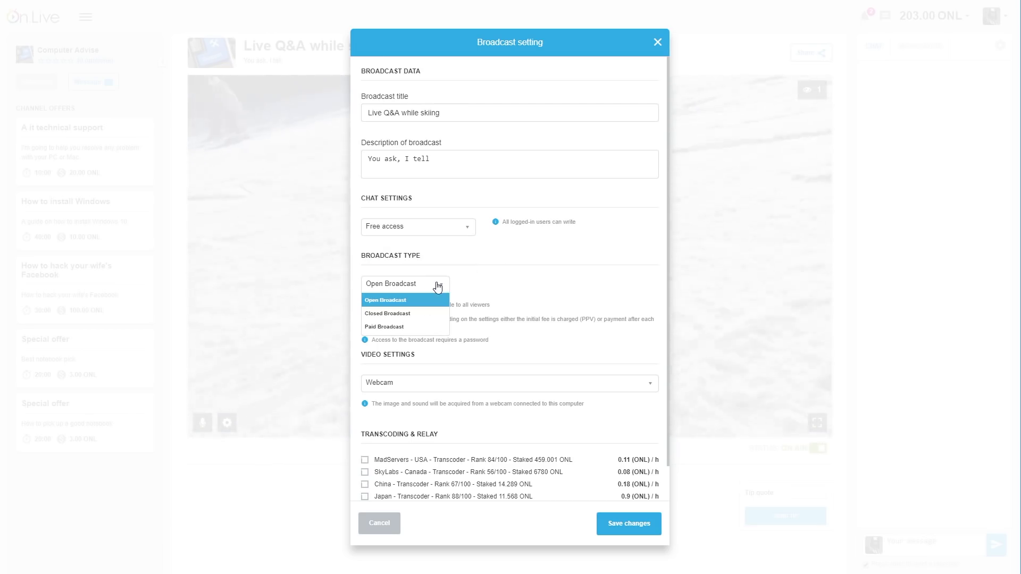
pyautogui.click(429, 327)
pyautogui.click(492, 292)
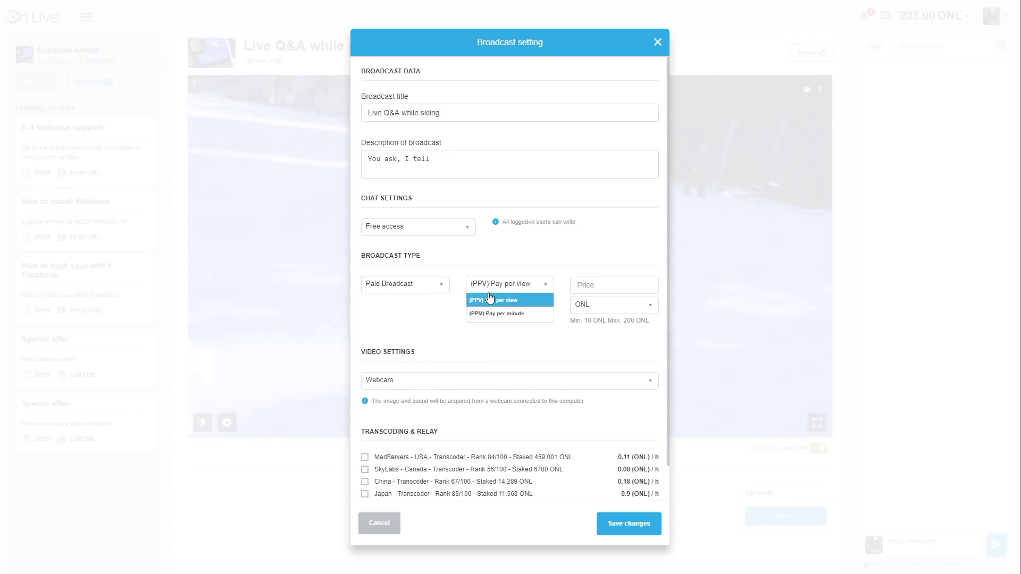
pyautogui.click(444, 317)
pyautogui.click(444, 373)
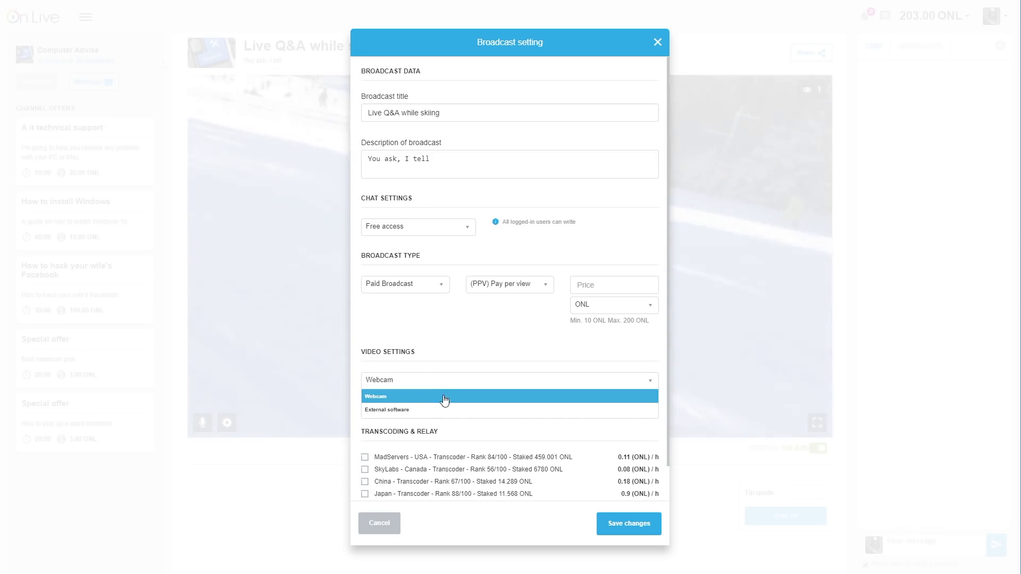
pyautogui.click(460, 347)
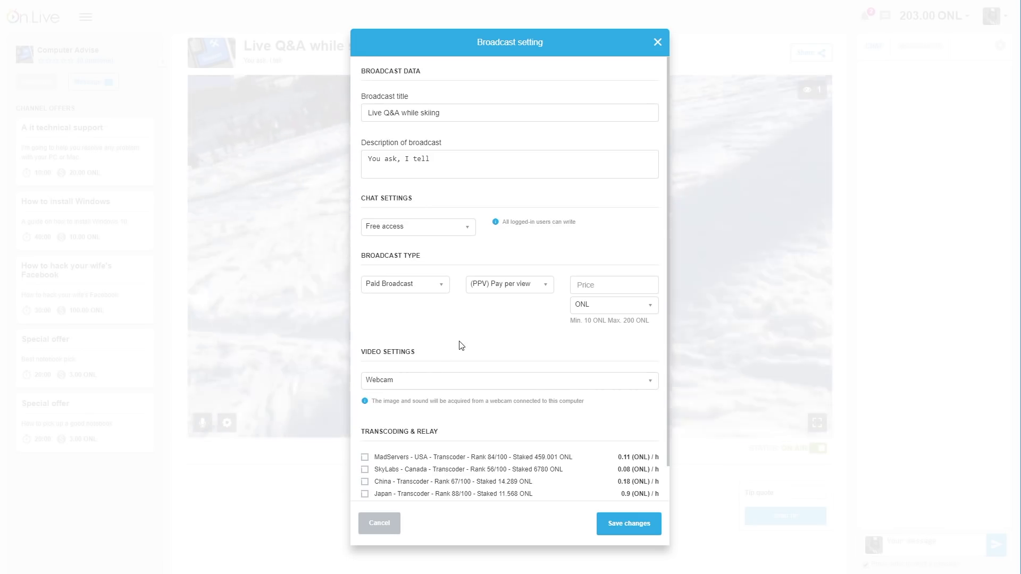
# Step: Enable the MadServers USA, SkyLabs Canada and China transcoders and save
pyautogui.click(465, 462)
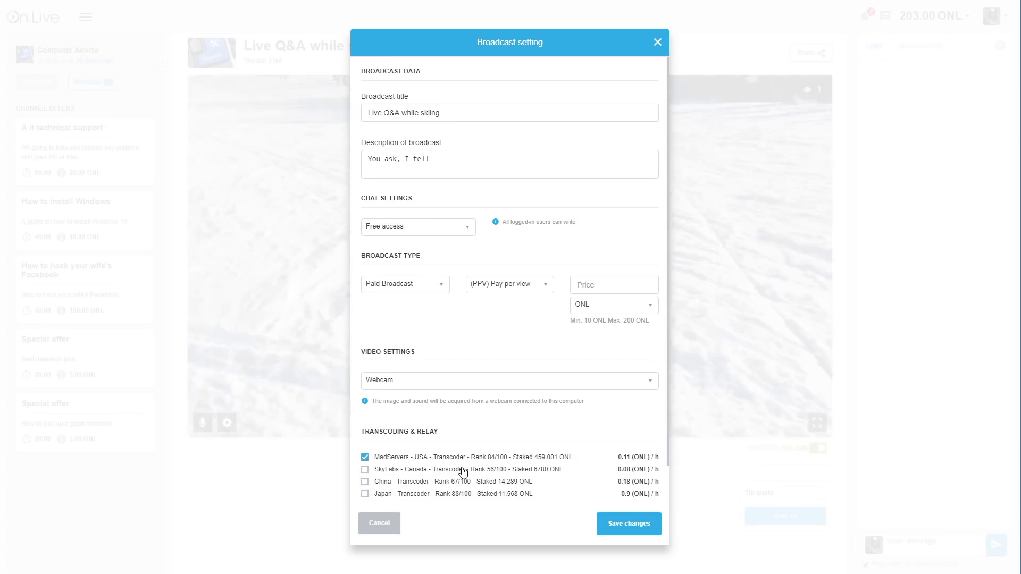
pyautogui.click(462, 471)
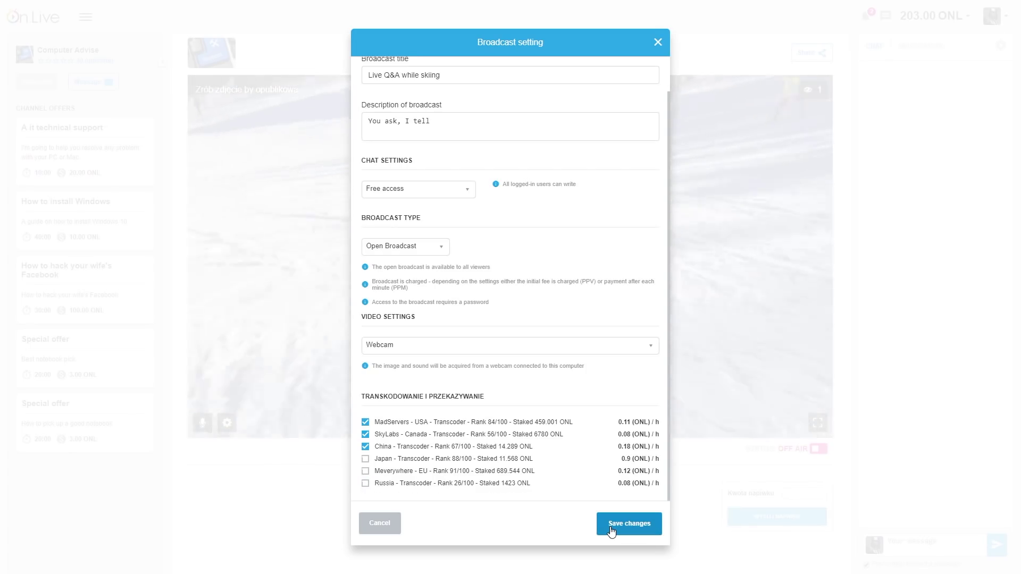
pyautogui.click(612, 526)
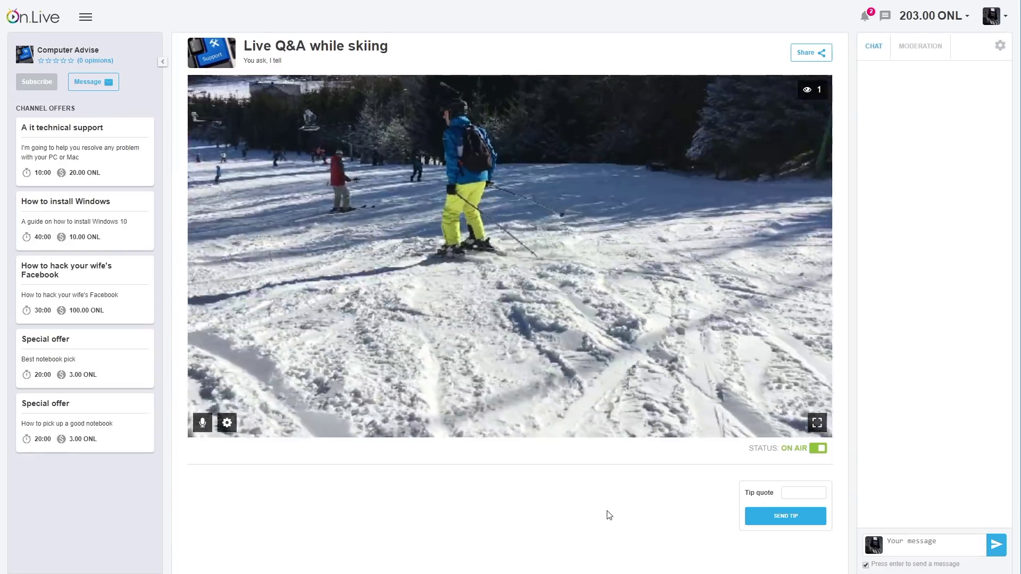